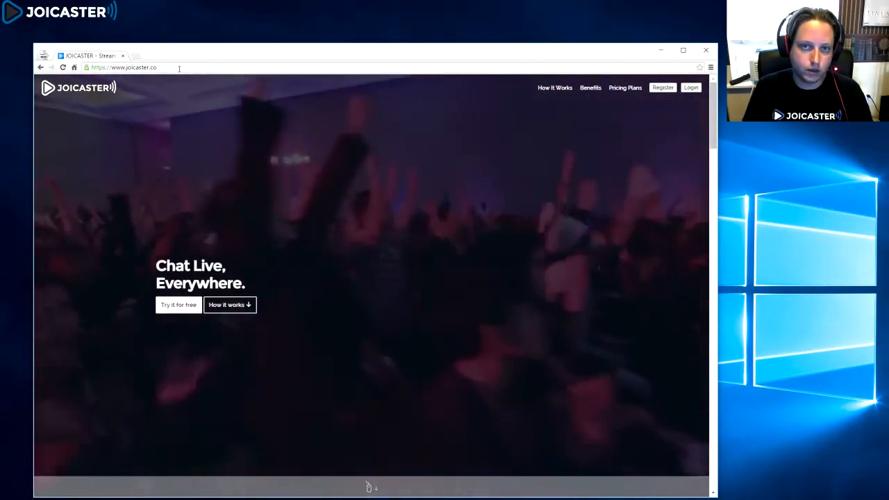
Step: Browse the homepage sections: how it works, platforms, benefits, supported platforms and pricing plans
click(173, 67)
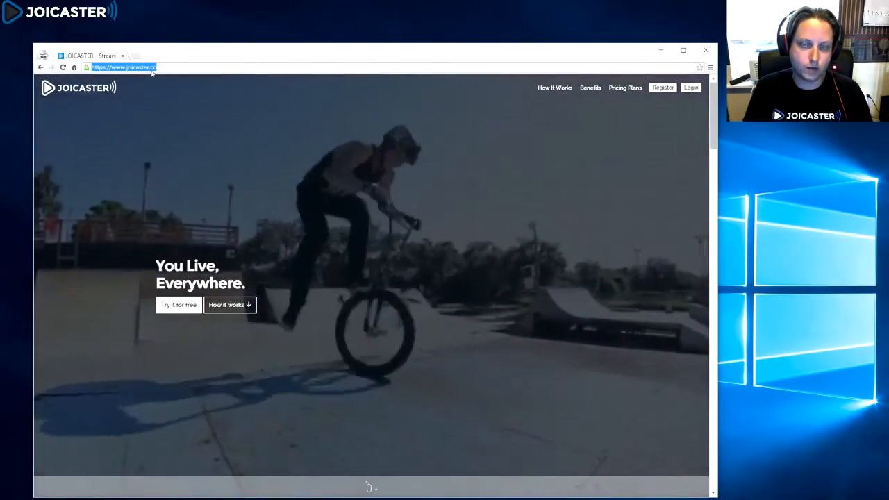
click(453, 217)
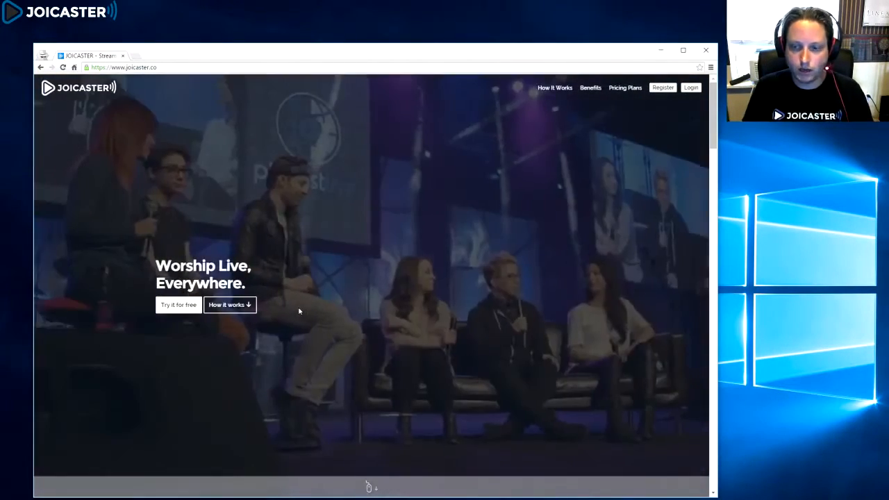
scroll(299, 312, down, 3)
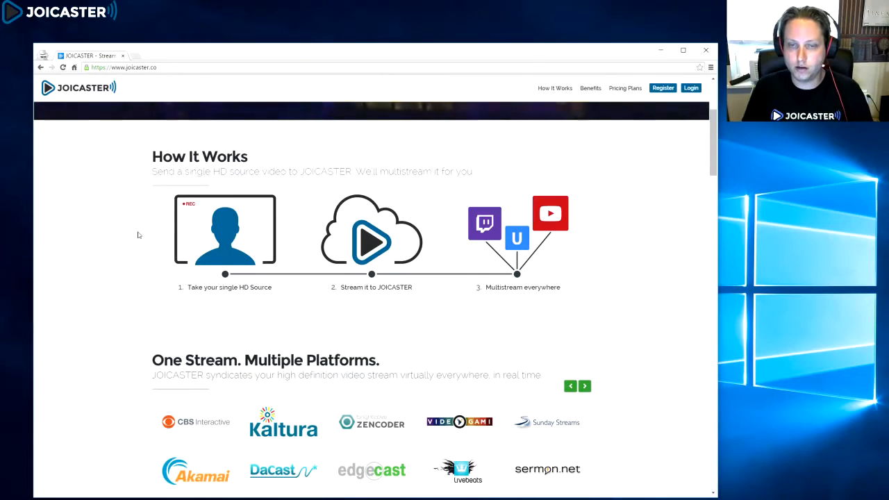
scroll(135, 238, down, 3)
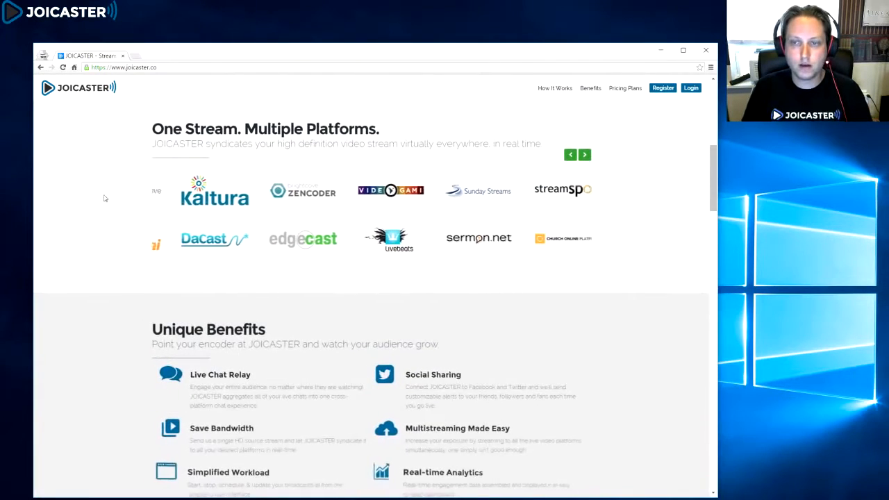
scroll(114, 211, down, 3)
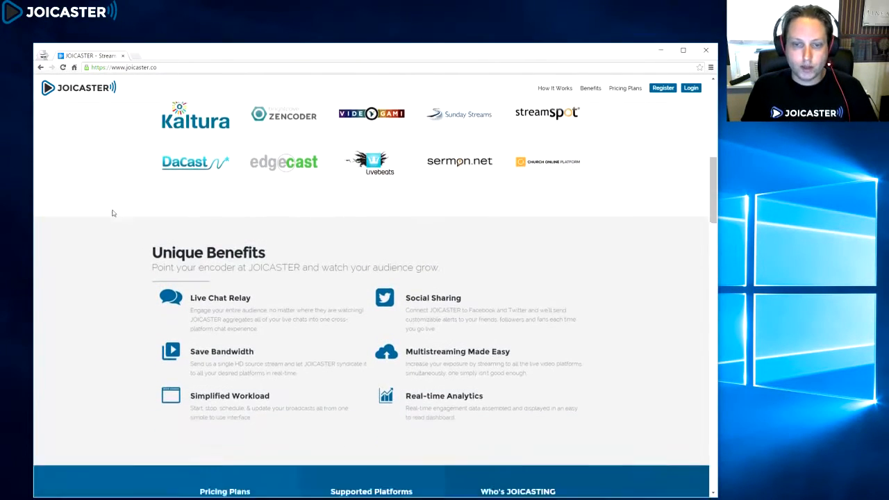
scroll(109, 260, down, 5)
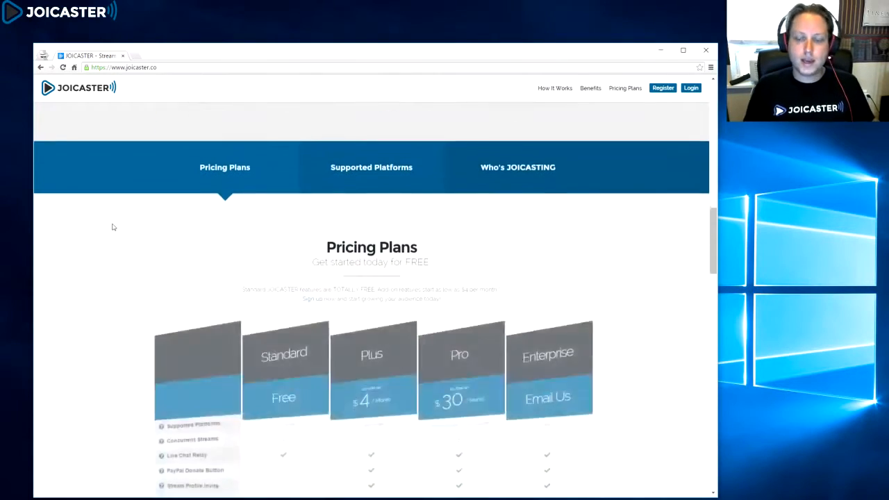
scroll(111, 240, down, 1)
scroll(104, 249, down, 8)
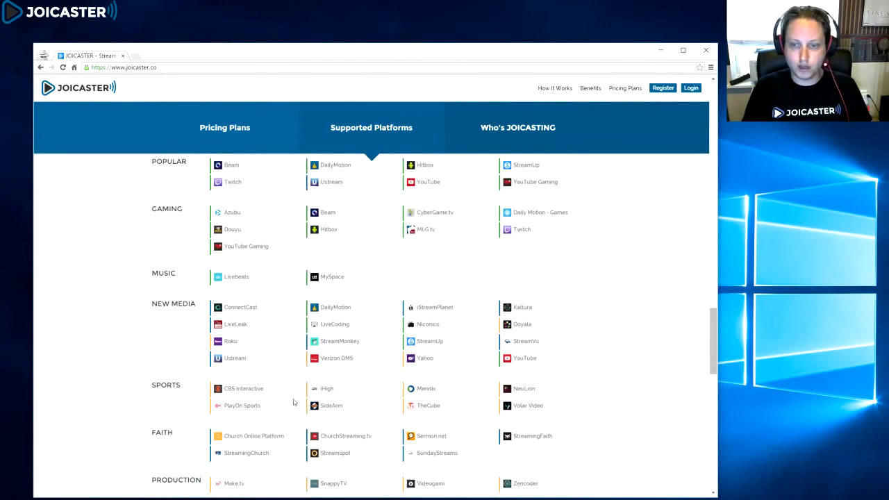
scroll(245, 344, up, 8)
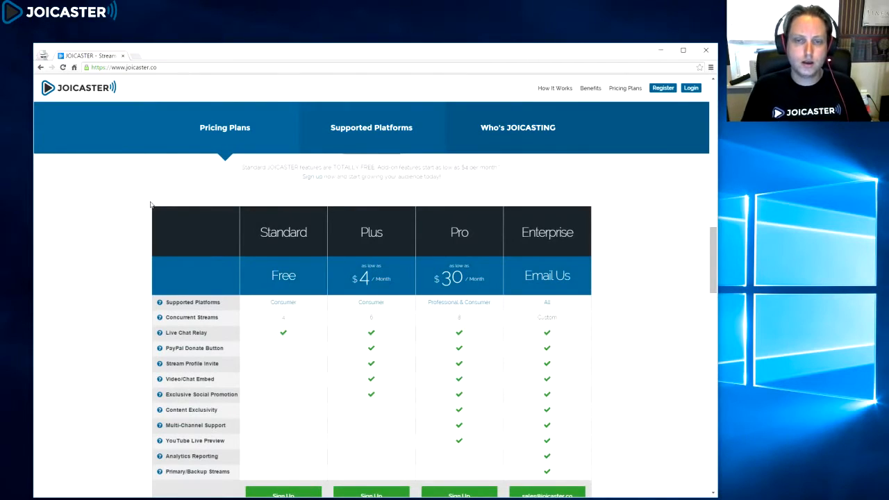
scroll(151, 205, down, 1)
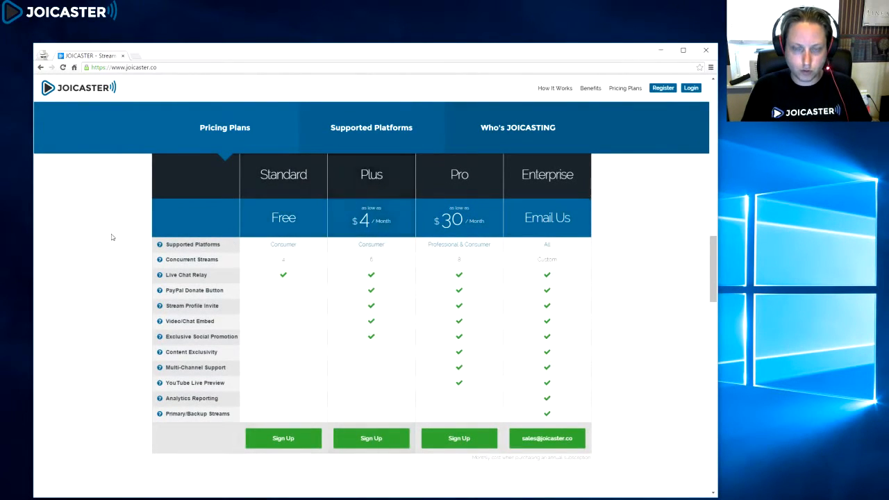
scroll(111, 237, up, 1)
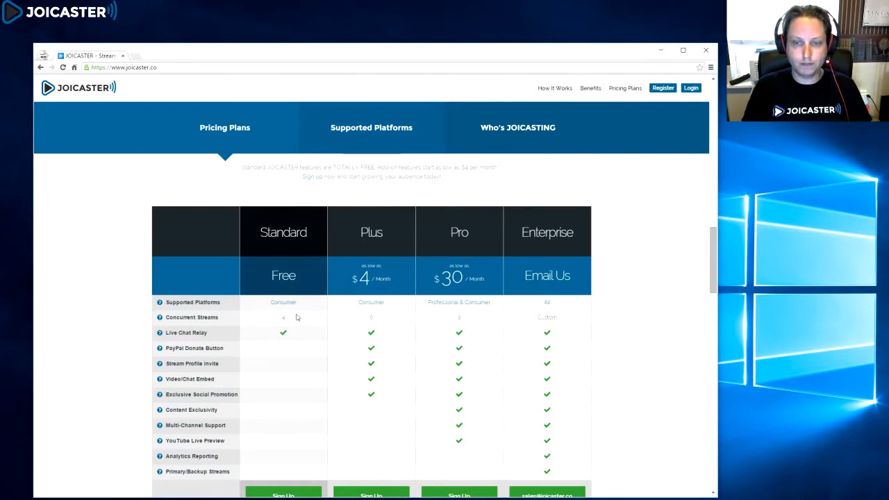
scroll(615, 307, up, 15)
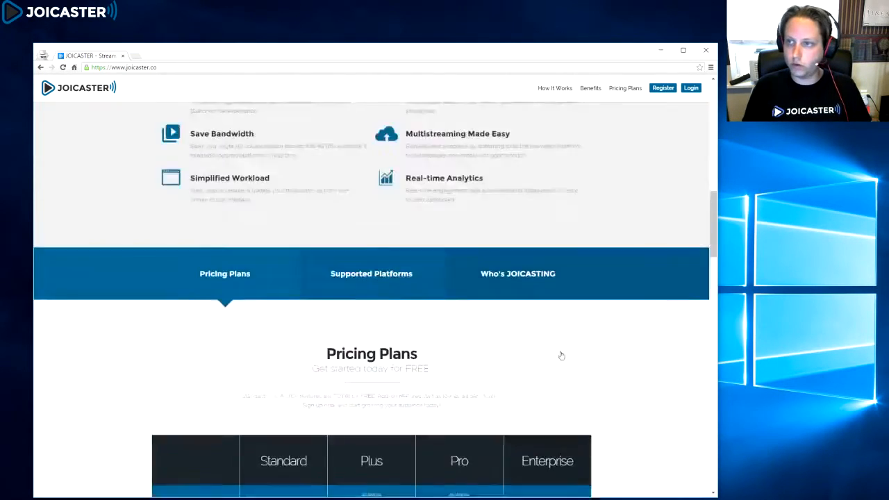
scroll(548, 308, up, 4)
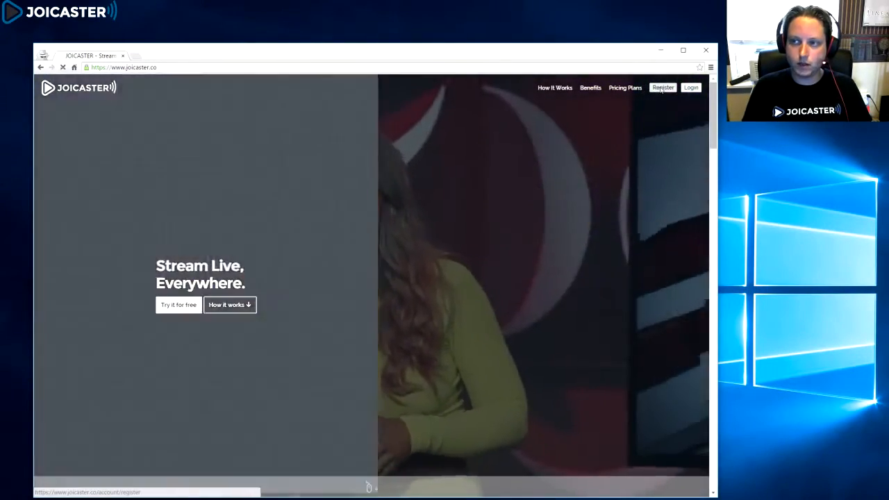
Step: Open the registration form and enter the user's first and last name
click(661, 89)
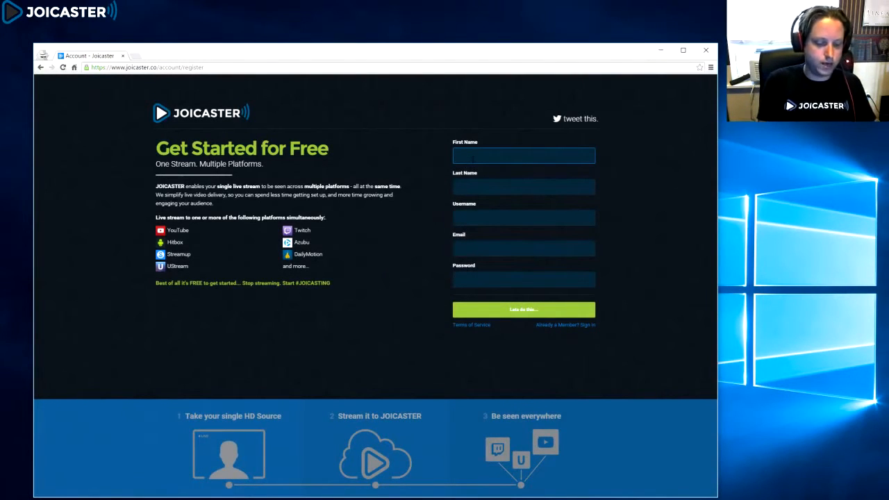
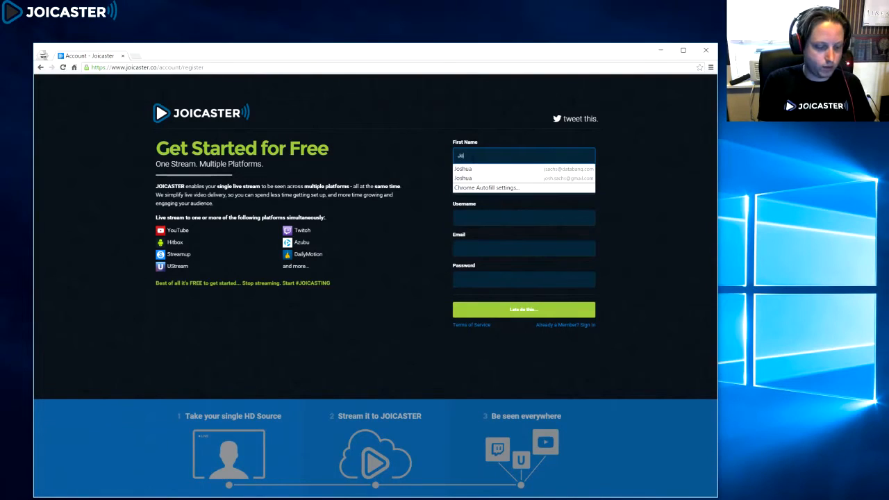
key(Tab)
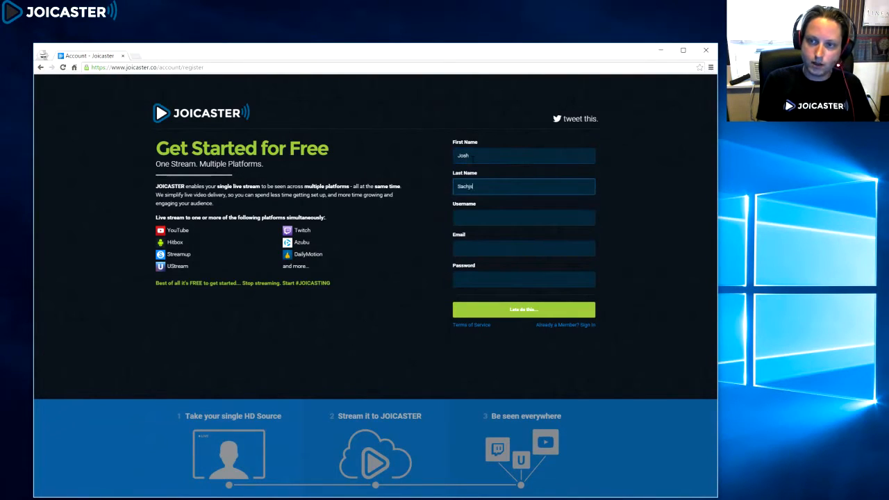
key(Tab)
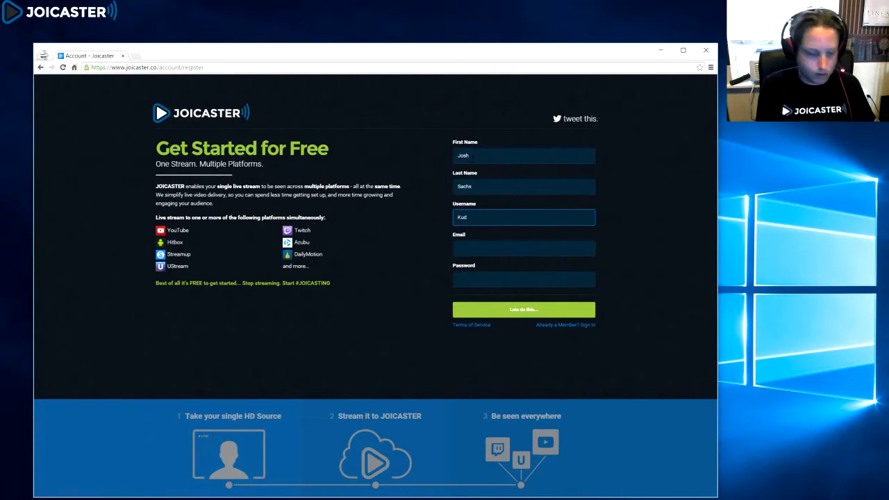
Step: Fill in the account's e-mail address on the registration form
click(458, 247)
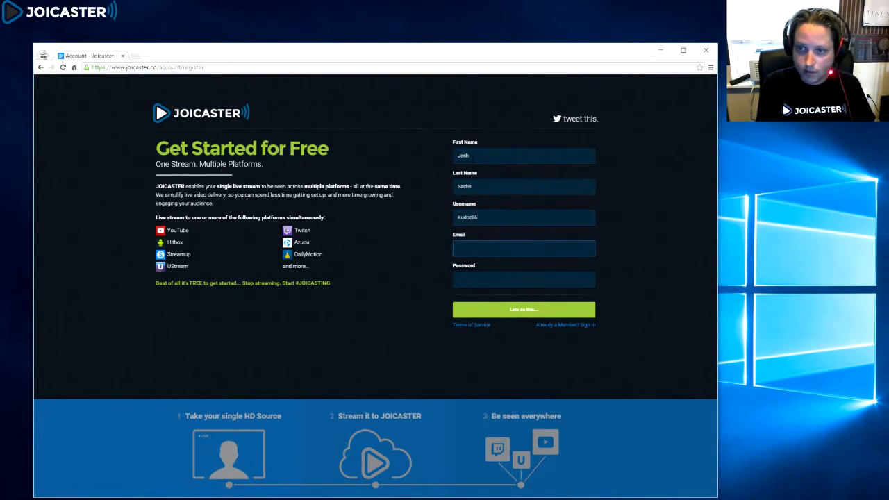
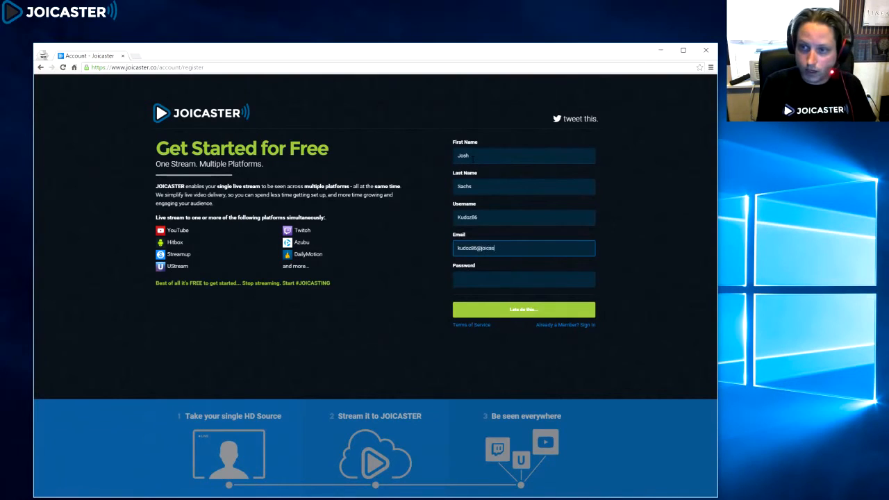
Step: Enter the account password and submit the registration form
key(Tab)
text(•)
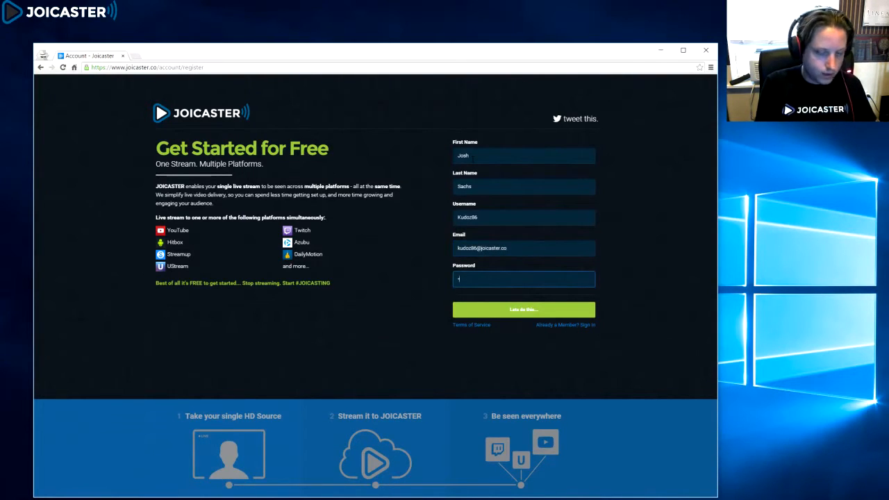
text(•)
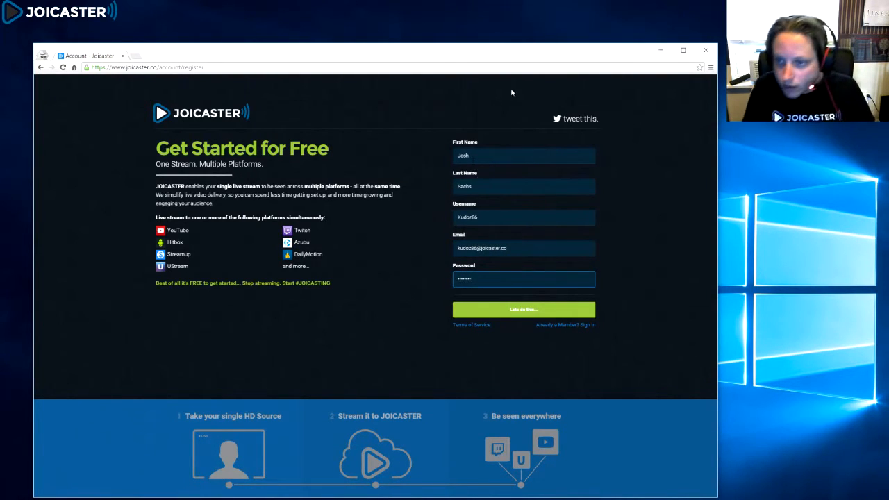
click(507, 314)
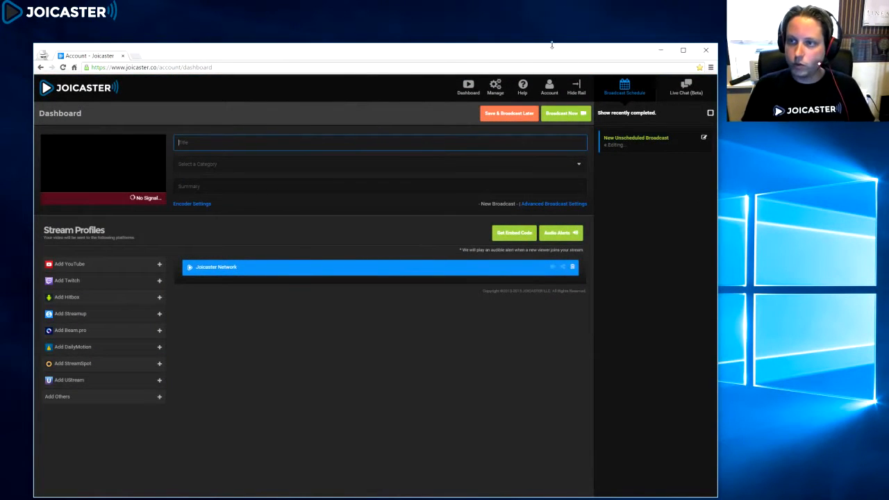
Step: Start adding a YouTube stream profile, label it with the channel's username, and proceed
drag(547, 53, 607, 52)
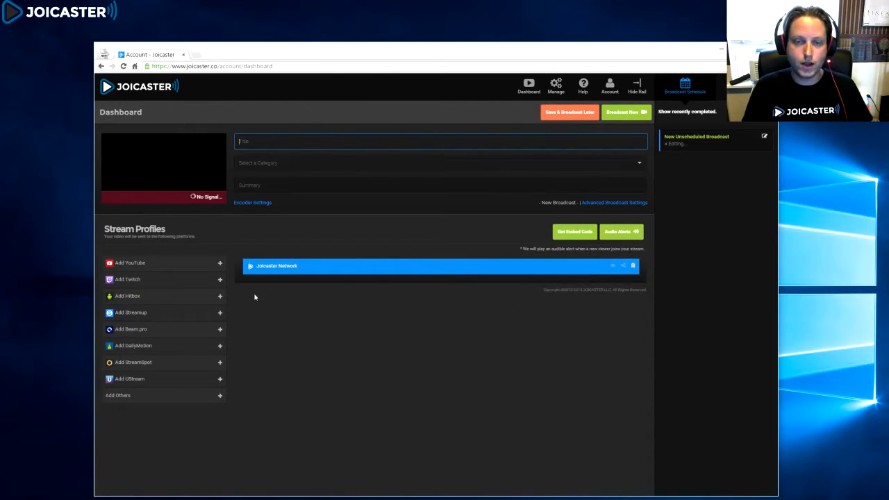
click(136, 266)
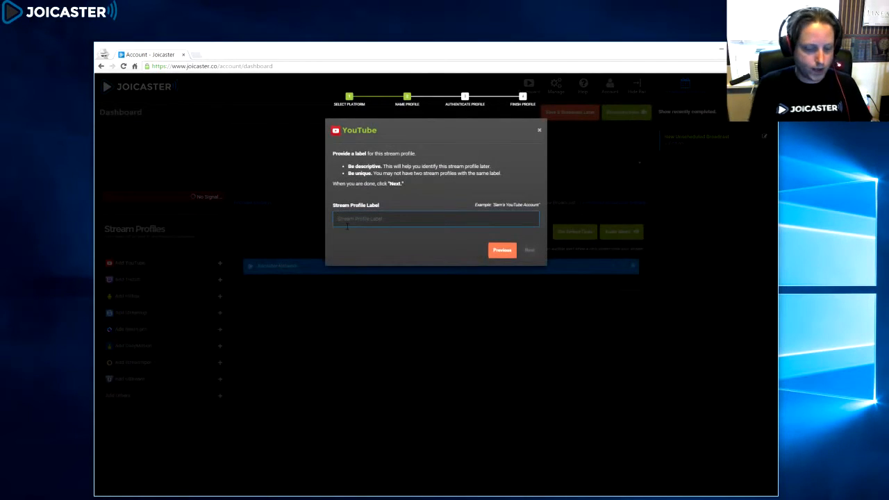
text(Kudoz83)
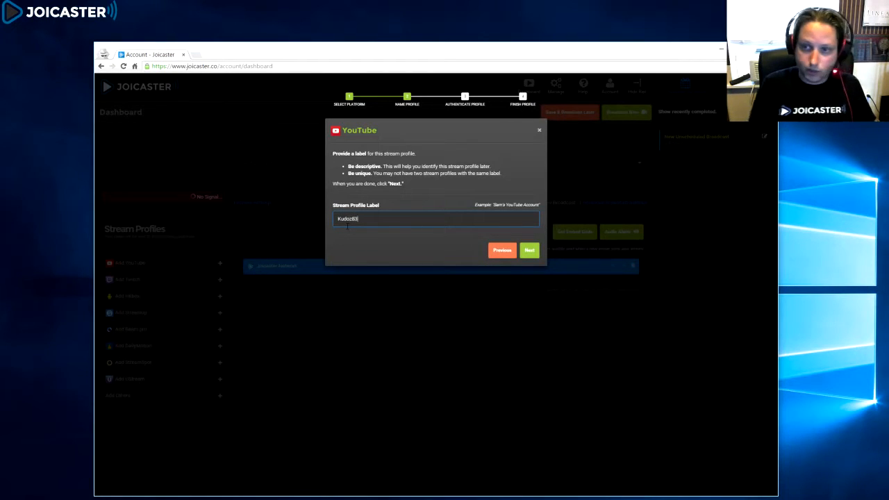
click(529, 250)
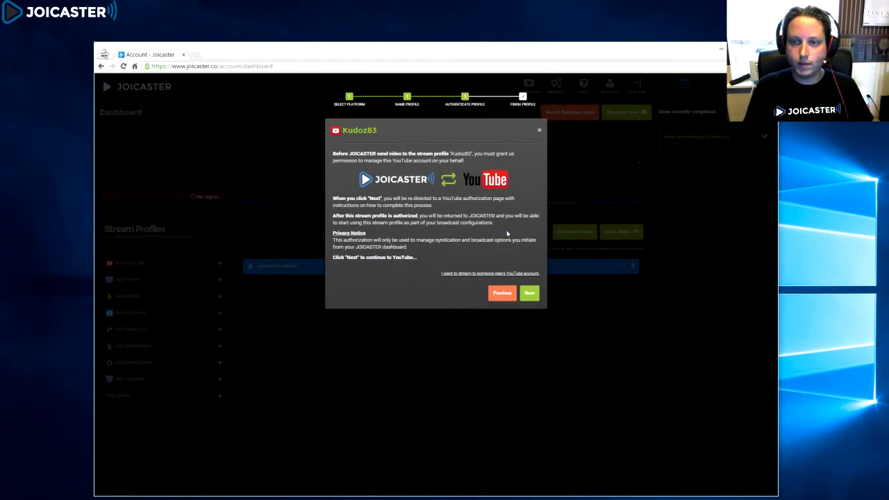
Step: Authorize the YouTube profile by choosing the channel's Google account and allowing Joicaster access, then dismiss the notice
click(530, 294)
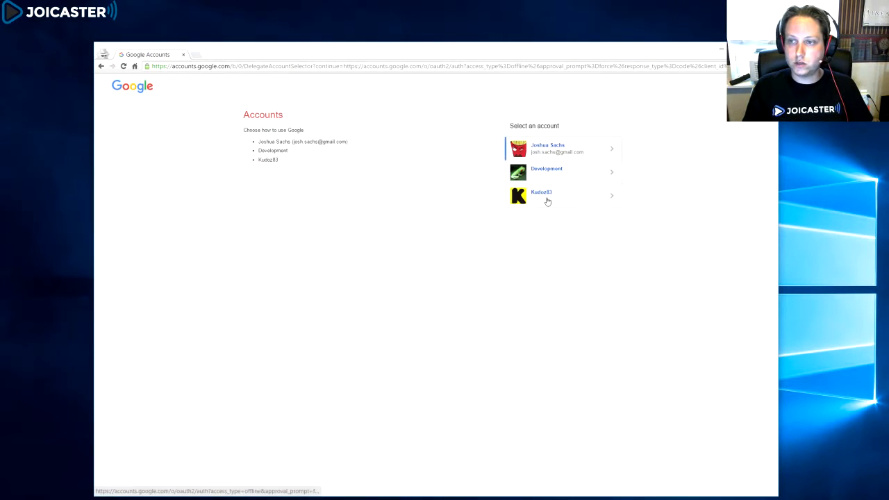
click(547, 201)
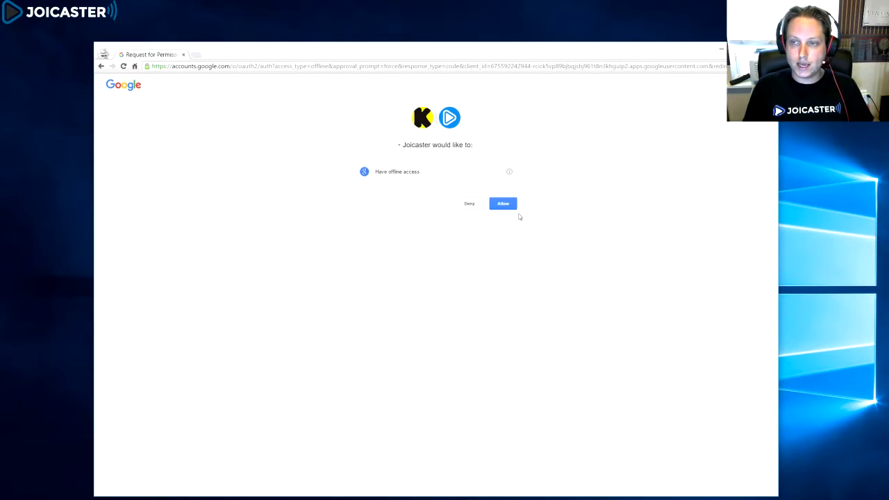
click(509, 208)
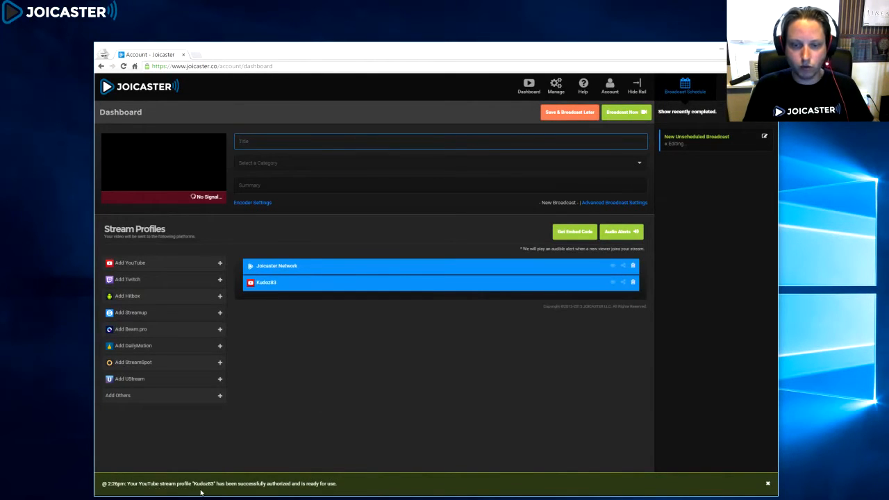
click(768, 484)
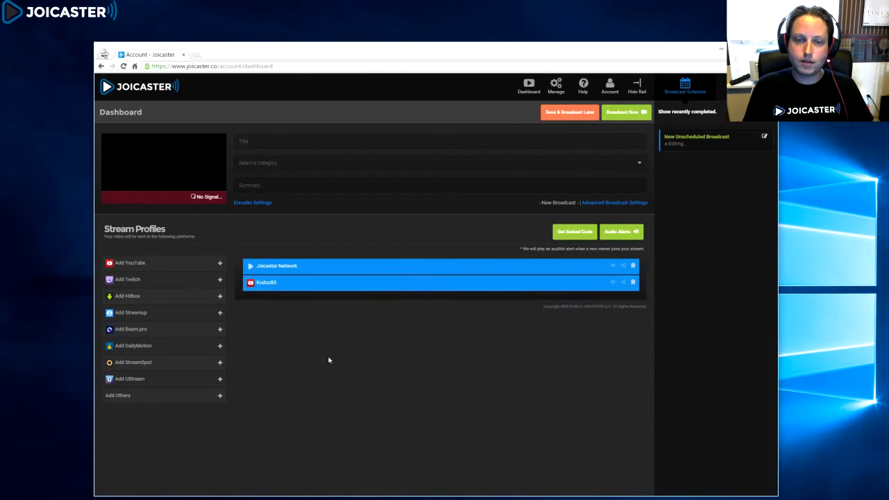
Step: Add a Twitch stream profile labelled with the channel's username and proceed
click(152, 280)
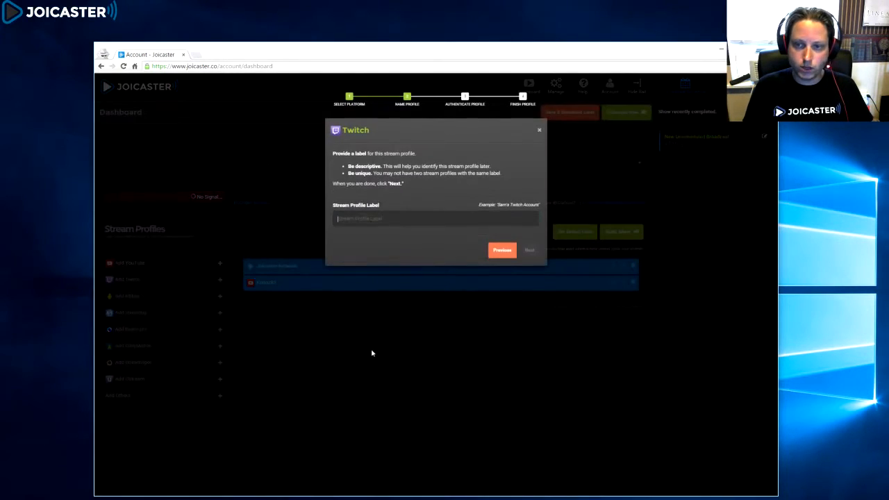
text(Kudoz83)
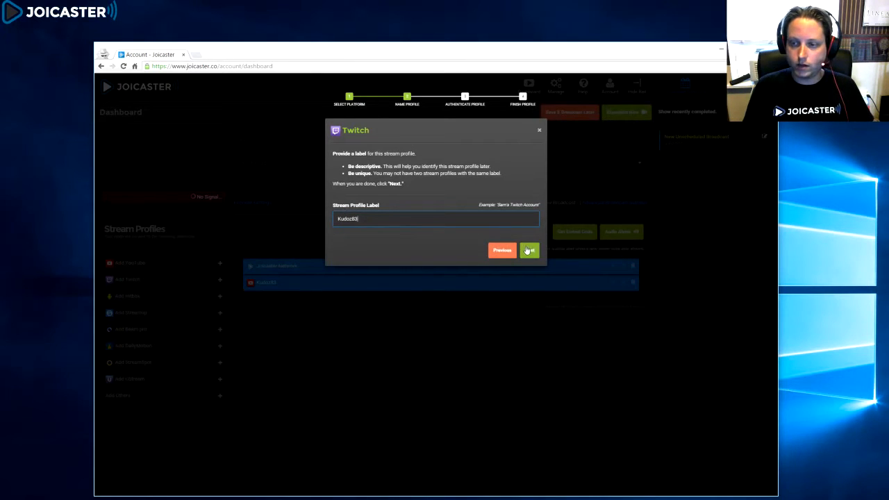
click(531, 252)
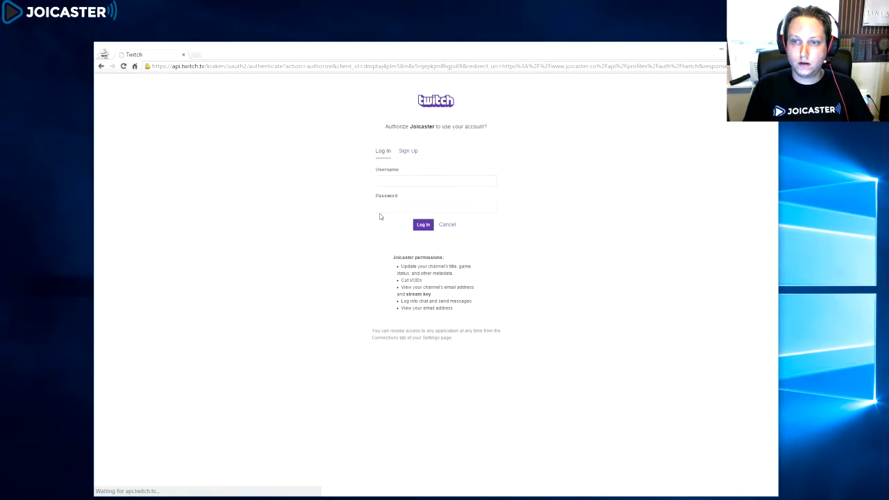
Step: Continue to Twitch and log in with the channel's username and the account password to authorize Joicaster
click(392, 181)
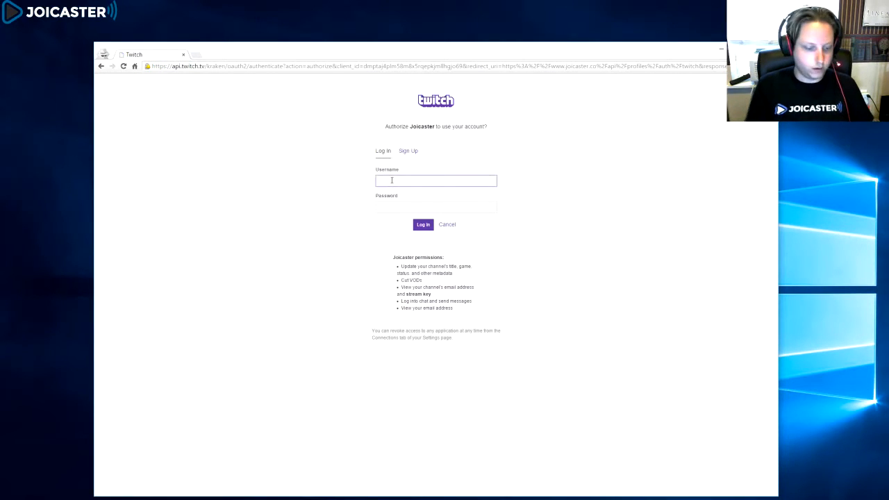
text(kudoz83)
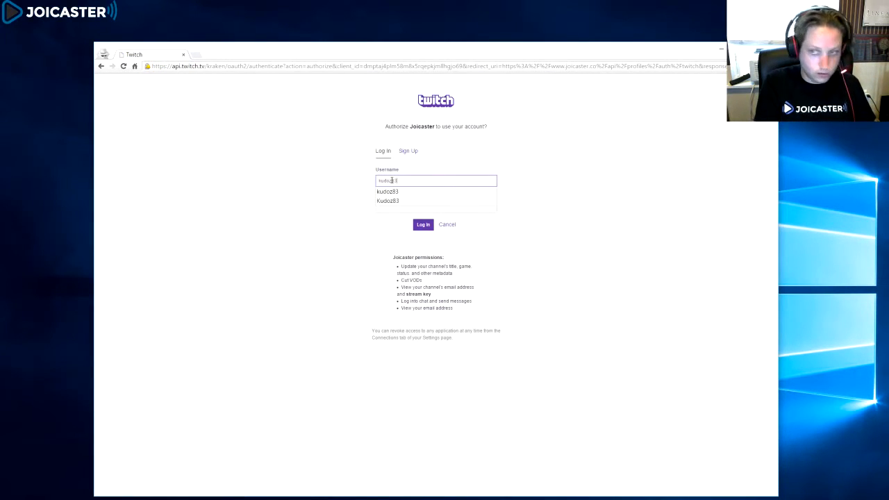
key(Tab)
text(•••••)
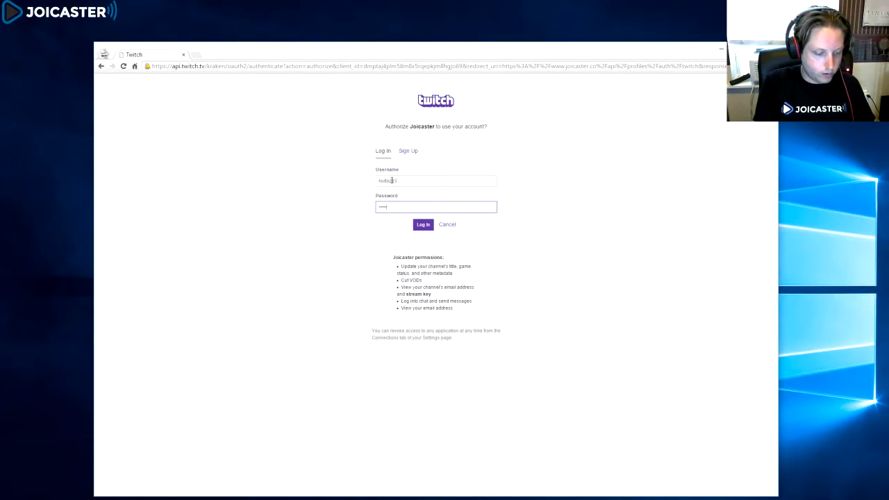
key(Return)
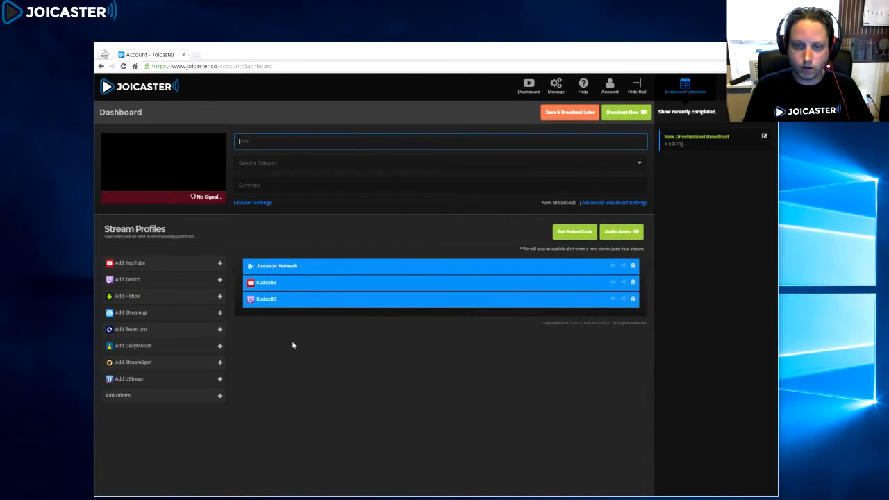
Step: Start adding a Hitbox stream profile and label it with the channel's username
click(149, 299)
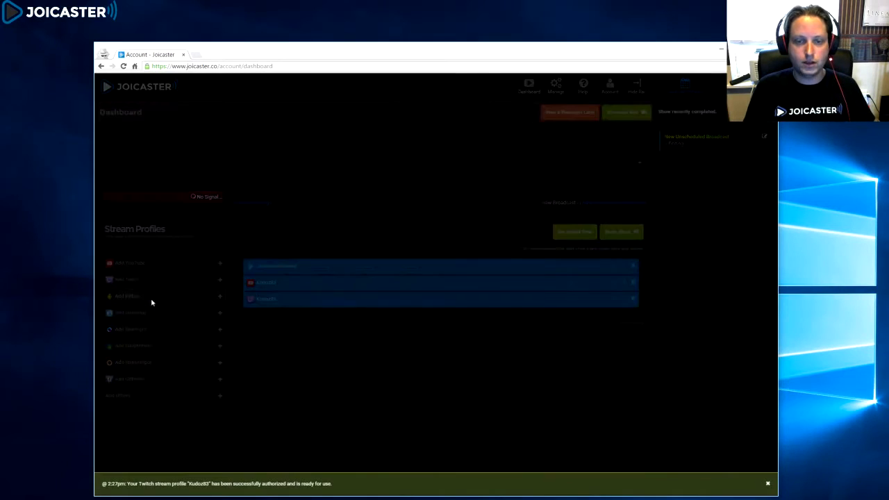
text(Ku)
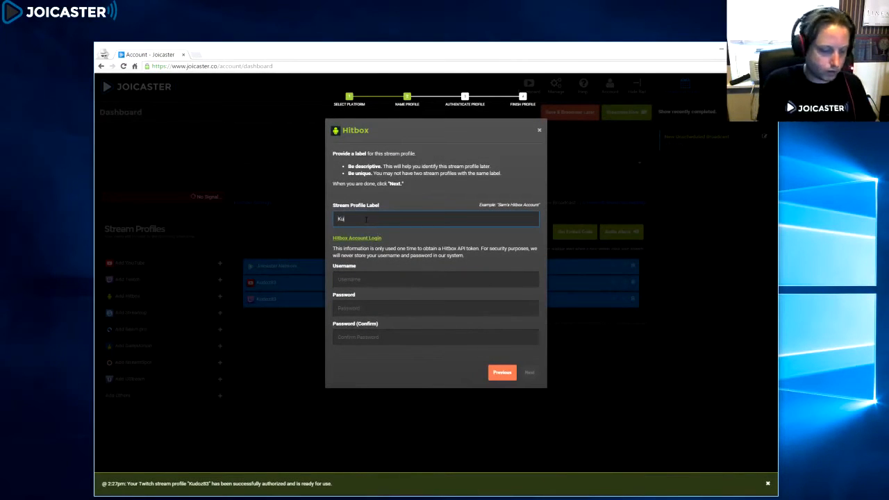
text(doz8)
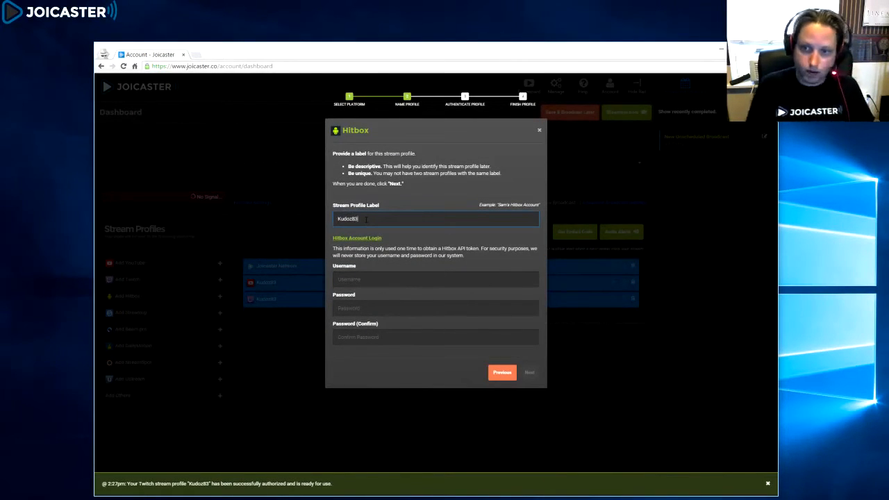
text(3)
Step: Enter the Hitbox account username, the account password and its confirmation, and submit the profile
click(390, 278)
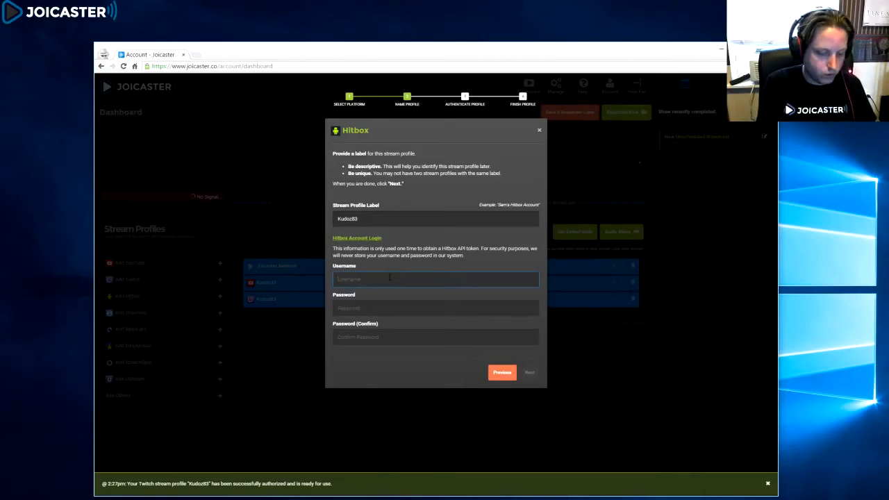
text(Kud)
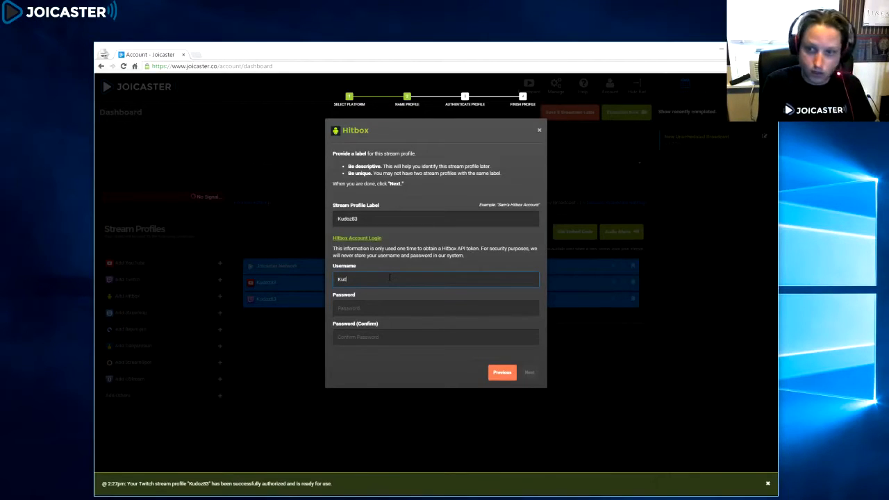
text(oz83)
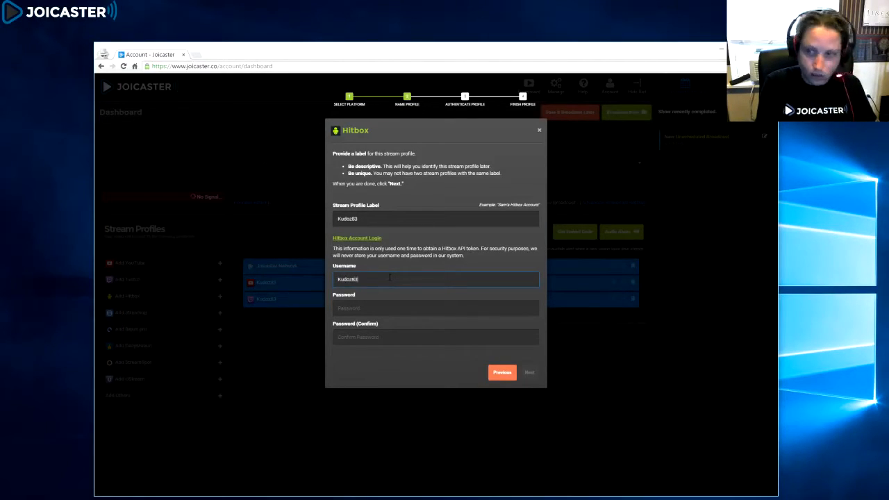
key(Tab)
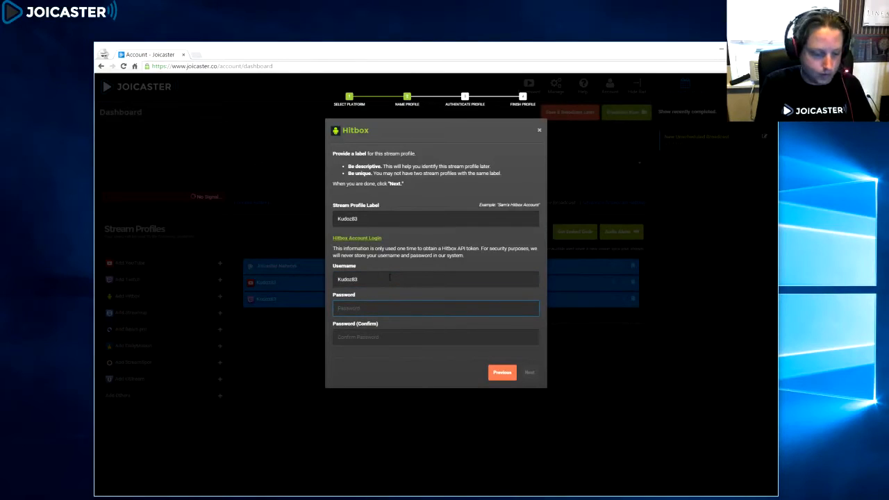
text(********)
key(Tab)
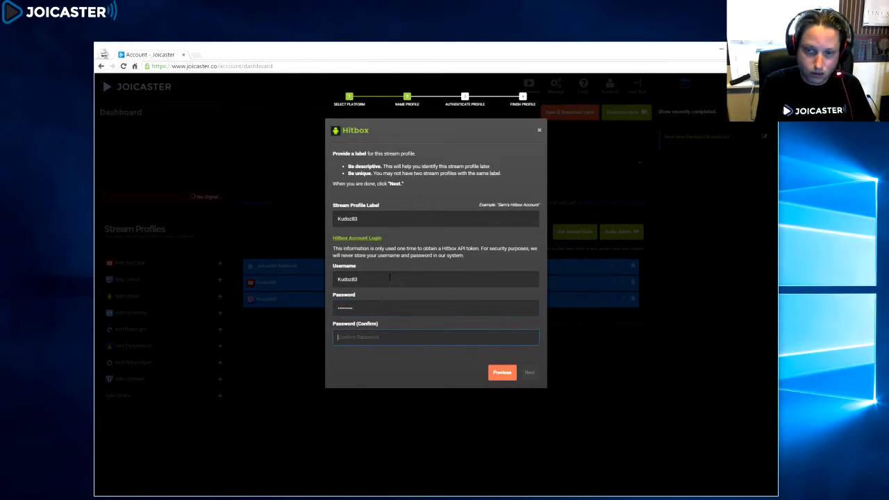
text(********)
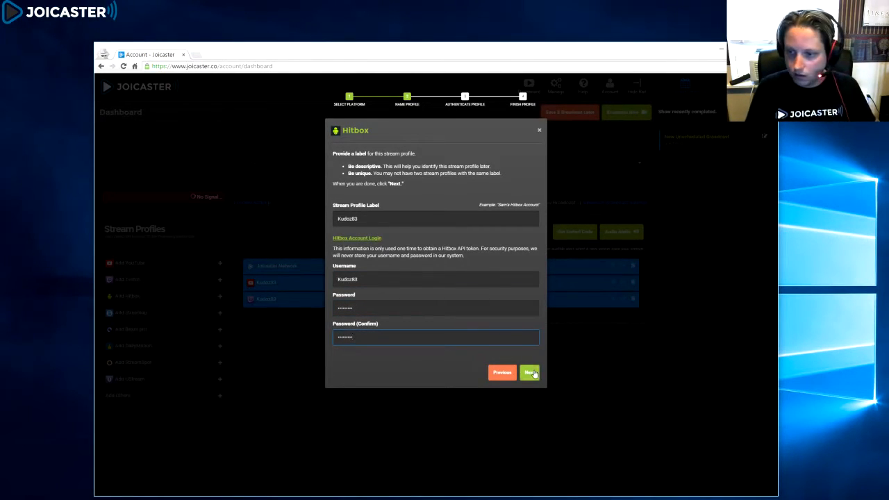
click(530, 373)
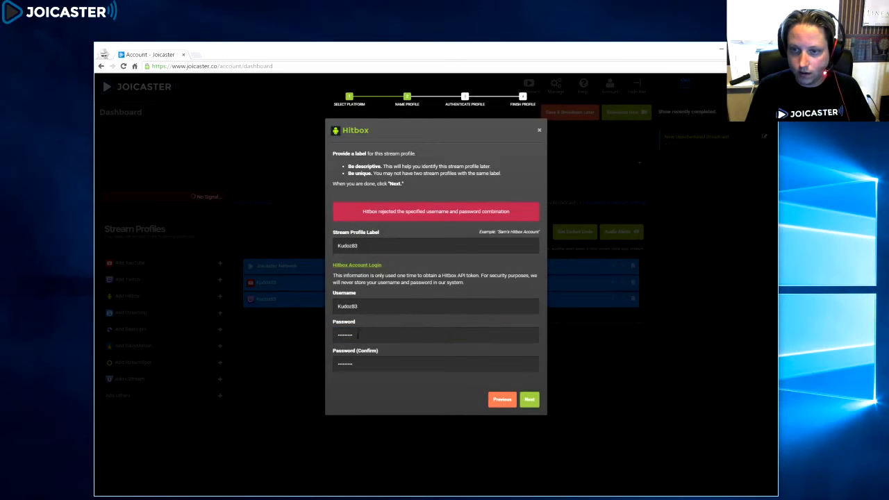
Step: Re-enter the Hitbox account password and its confirmation, submit again, and finish the Hitbox profile
double_click(358, 336)
text(********)
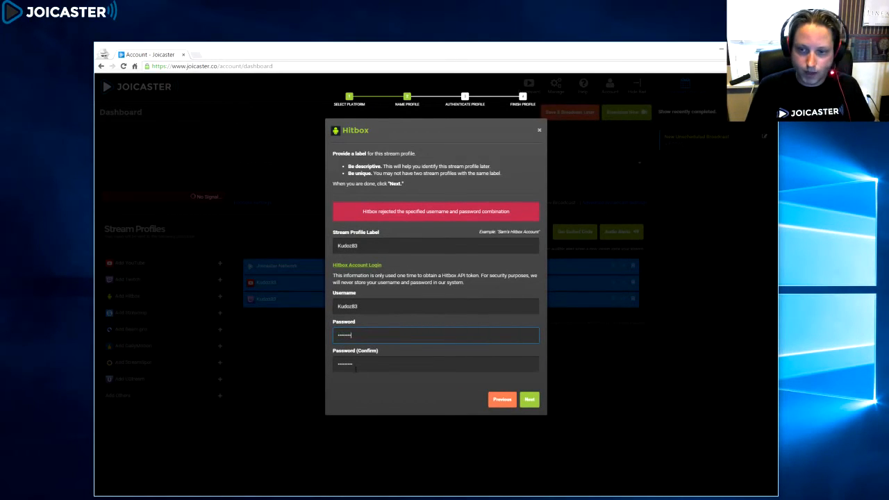
double_click(355, 366)
text(********)
click(529, 399)
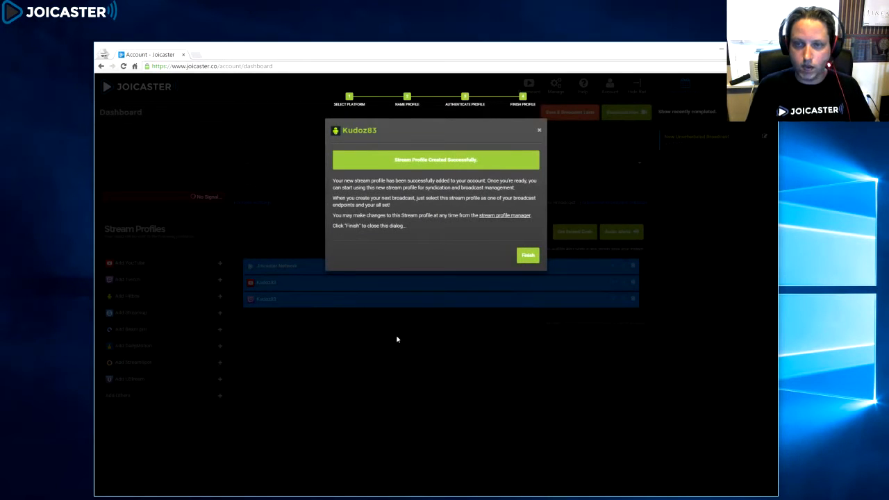
click(526, 254)
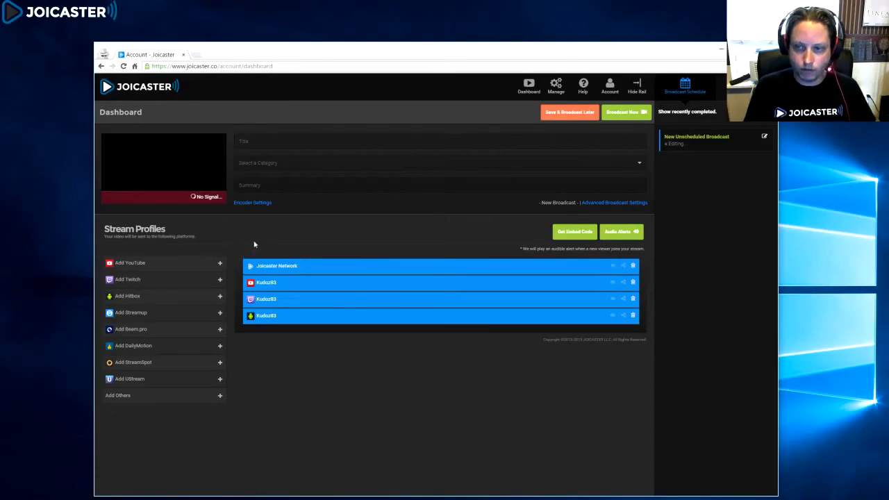
Step: Delete the Joicaster Network stream profile and confirm the removal
click(633, 267)
click(518, 232)
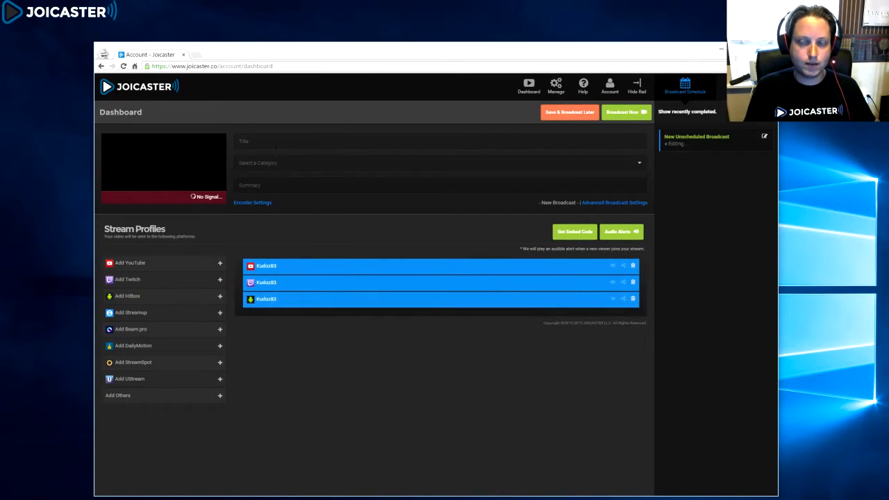
Step: Open the encoder settings, copy the FMS URL and the stream key to the clipboard, and close the dialog
click(275, 142)
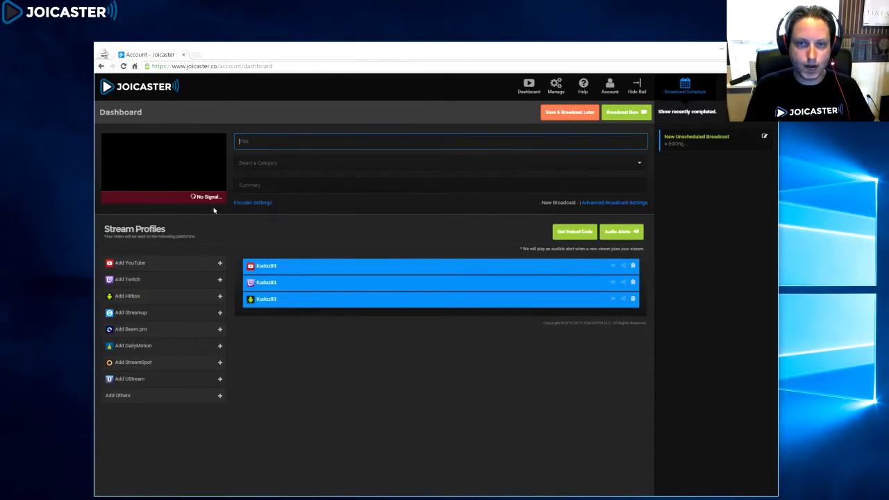
click(250, 203)
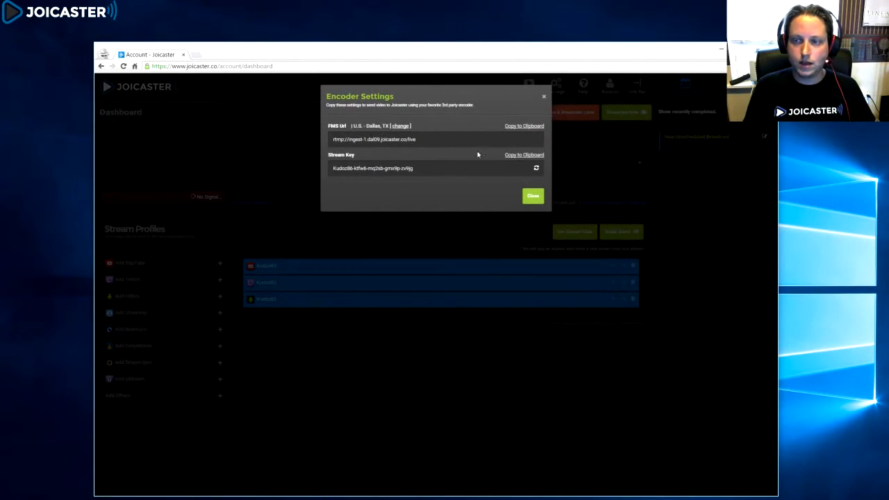
click(530, 127)
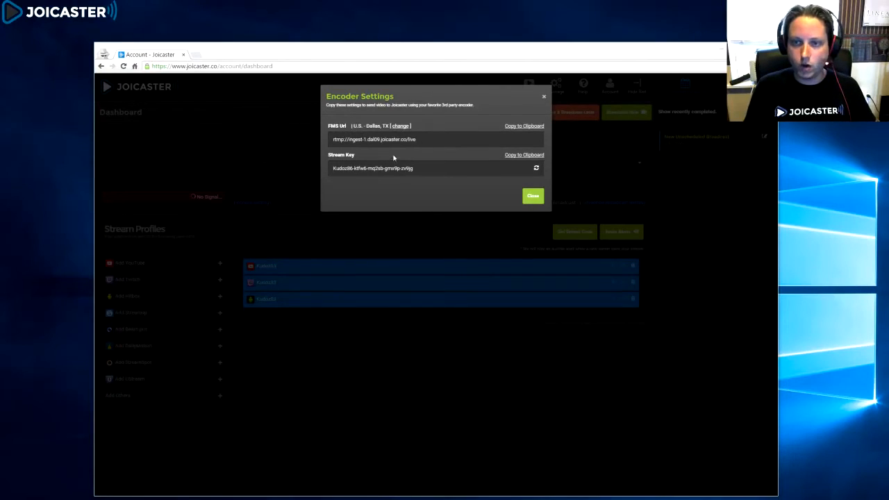
click(522, 155)
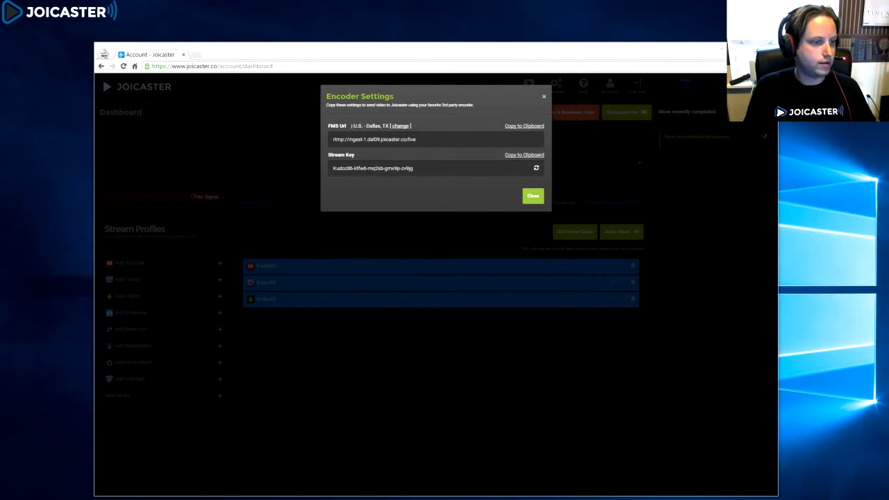
click(530, 197)
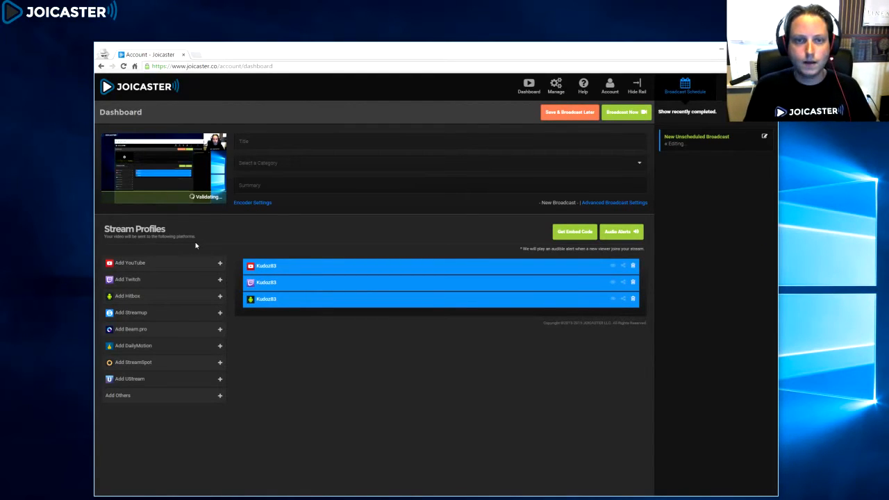
Step: Pause the preview and fill in the broadcast title Demo Video 1, category Gaming, and a short summary
click(110, 146)
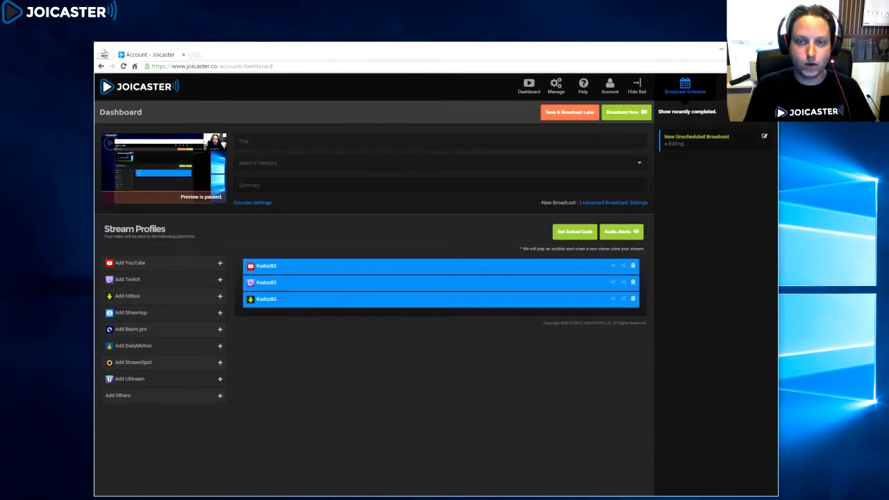
click(424, 142)
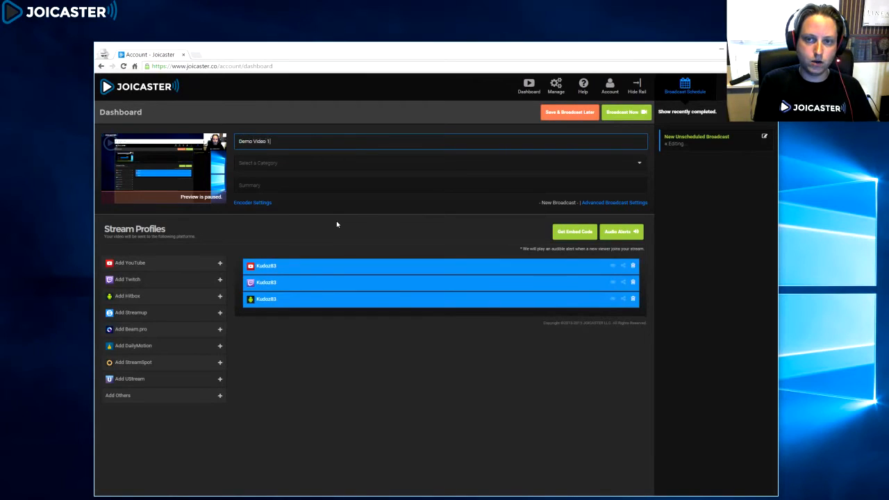
key(Tab)
text(G)
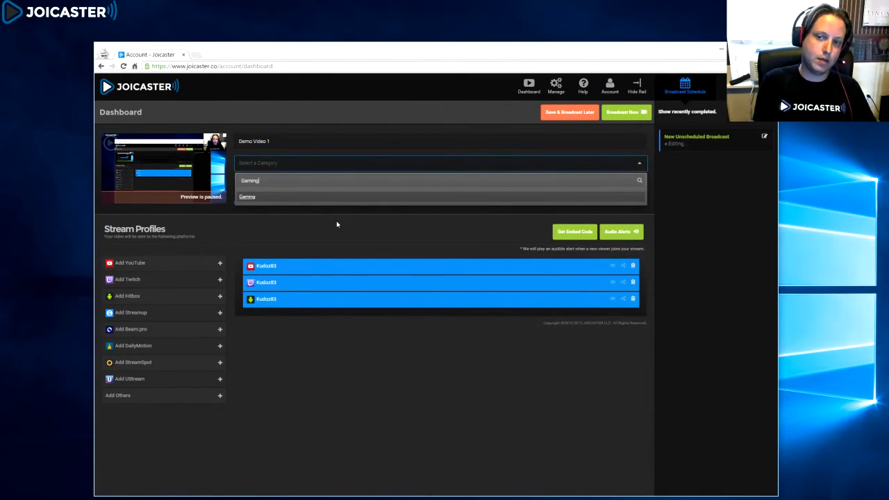
key(Tab)
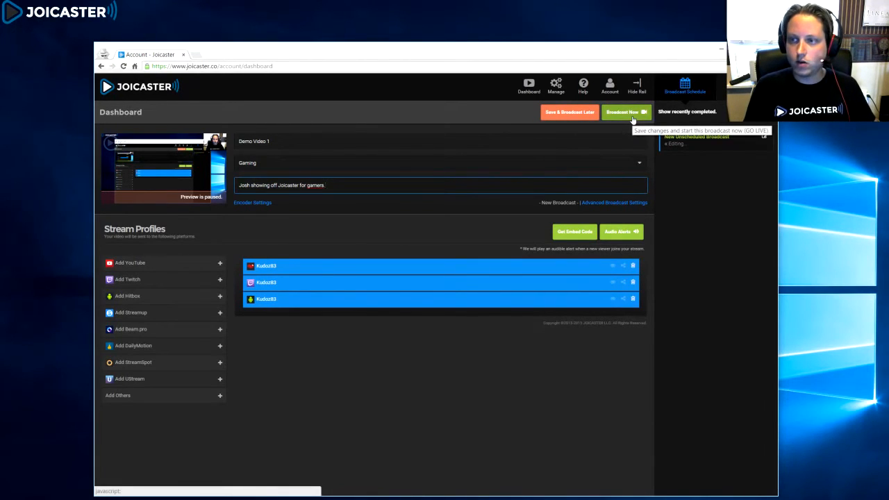
Step: Start saving the broadcast for later with game name Diablo 3, then cancel the scheduling dialog
drag(582, 49, 548, 43)
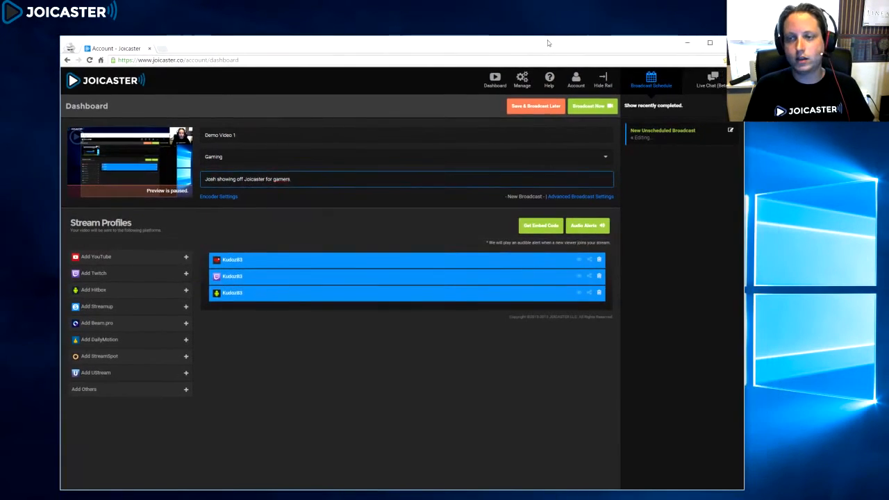
click(521, 116)
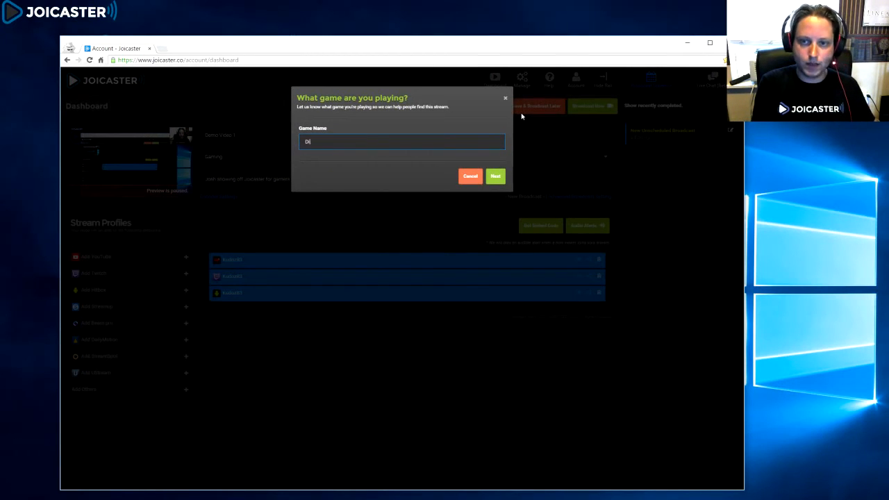
text(Diablo 3)
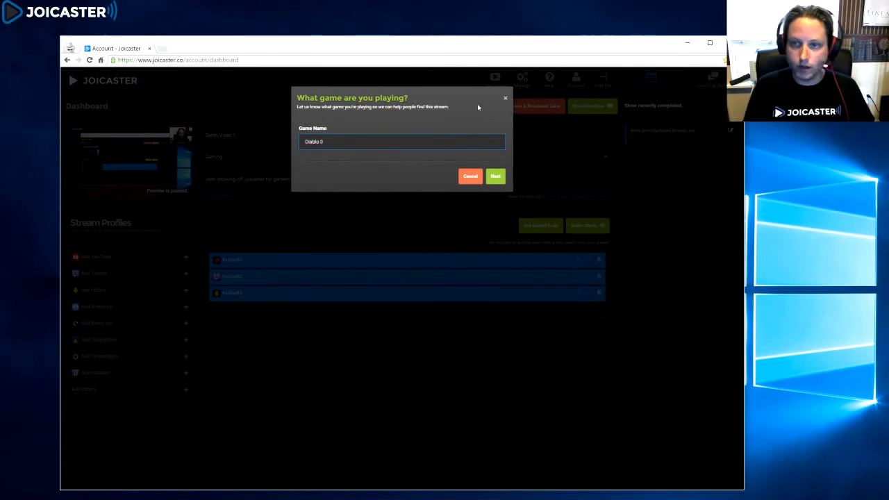
click(496, 178)
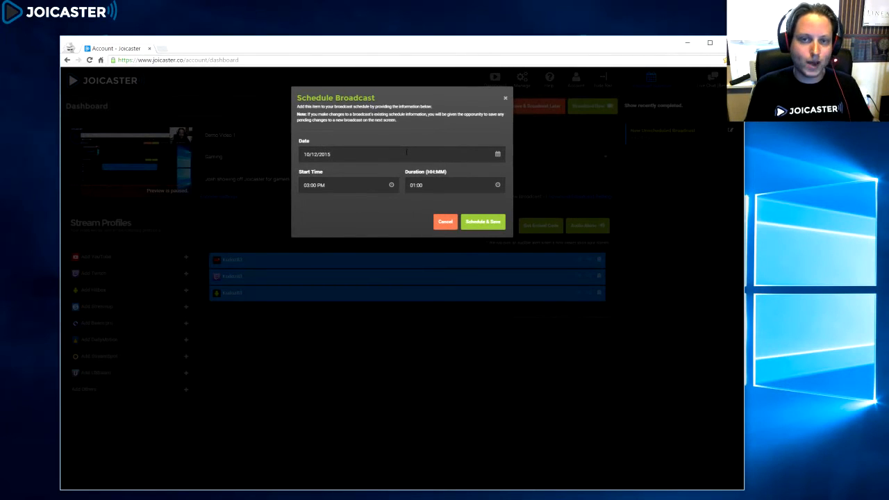
click(438, 222)
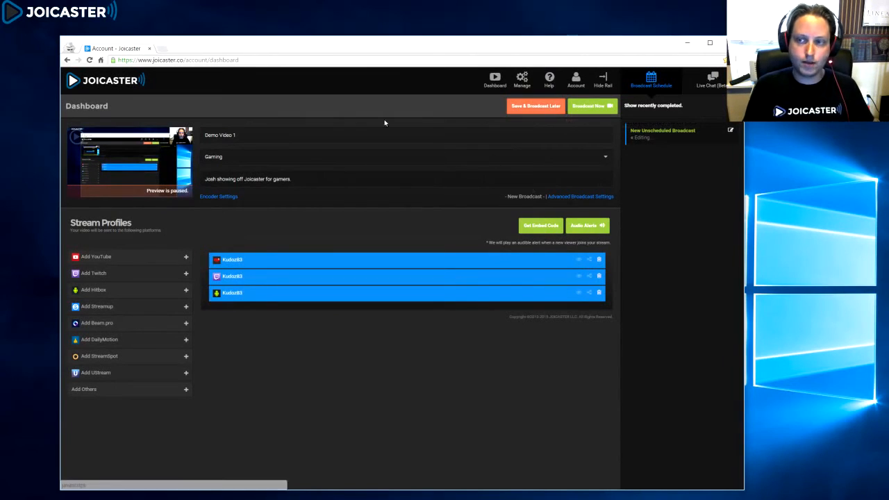
Step: Start broadcasting now with the game Diablo 3 and confirm going live
click(598, 111)
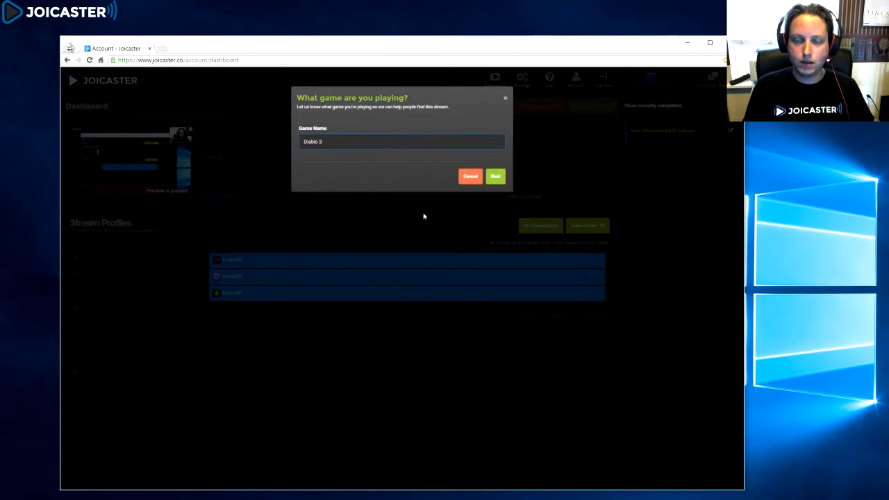
click(495, 176)
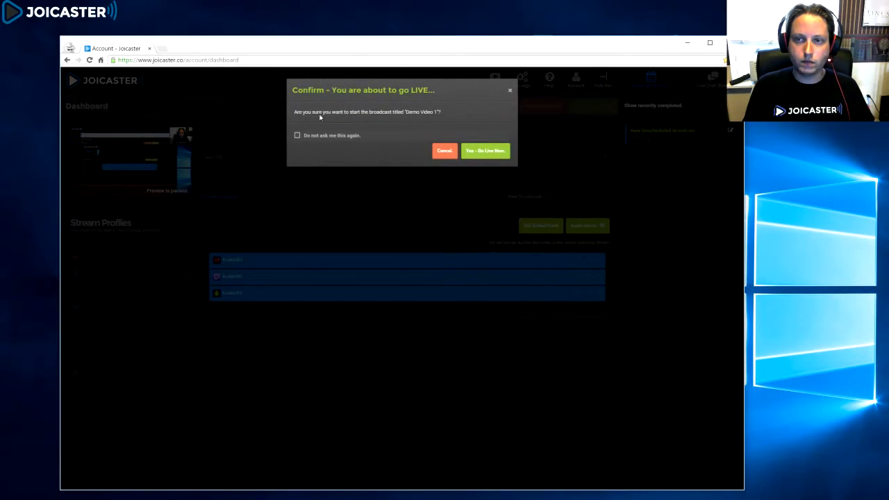
click(486, 152)
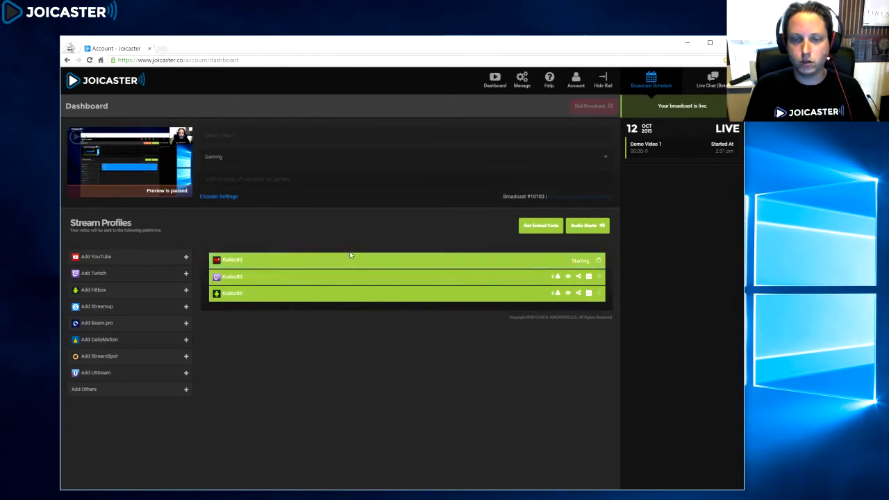
Step: Open the Hitbox and Twitch channel pages from the stream profiles in new browser tabs
right_click(568, 293)
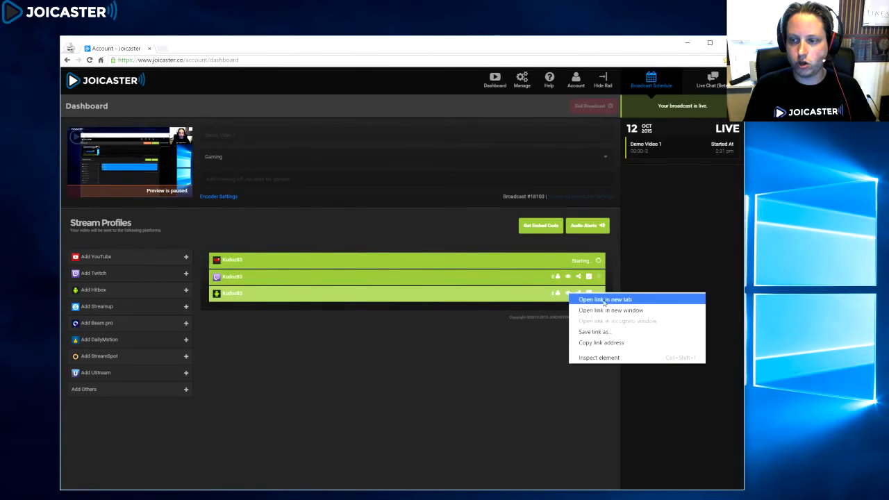
click(555, 306)
right_click(569, 297)
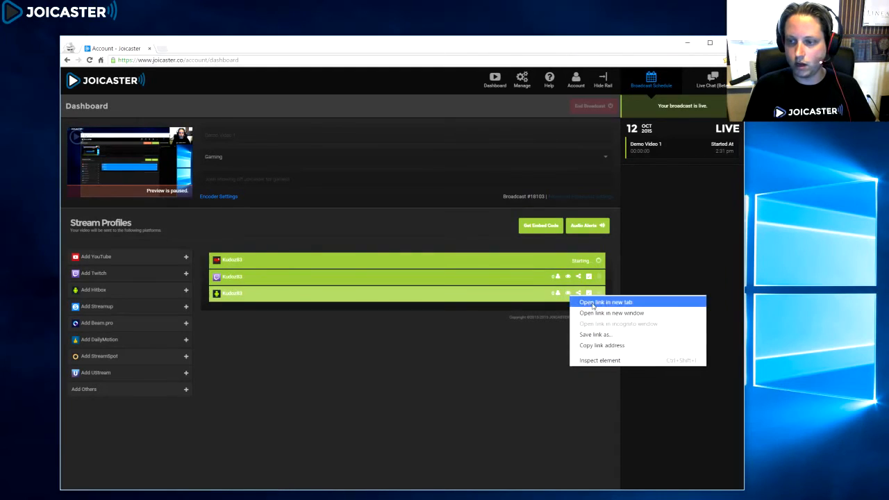
click(591, 302)
right_click(567, 280)
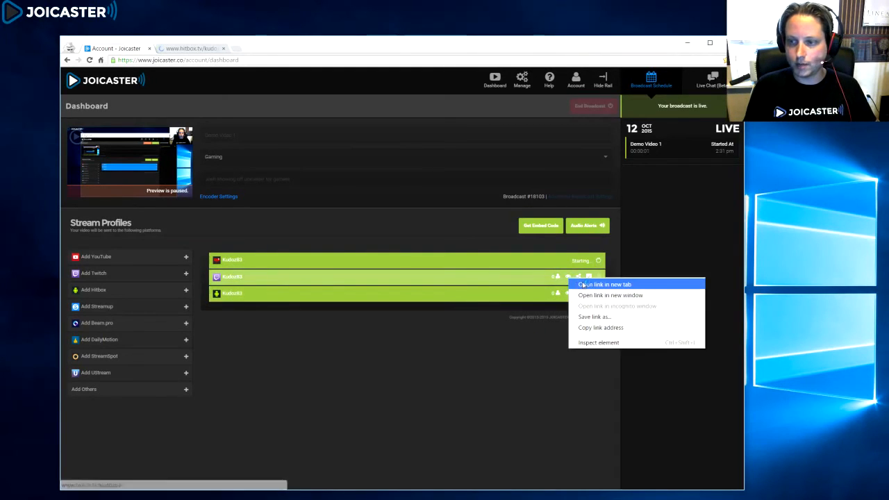
click(583, 284)
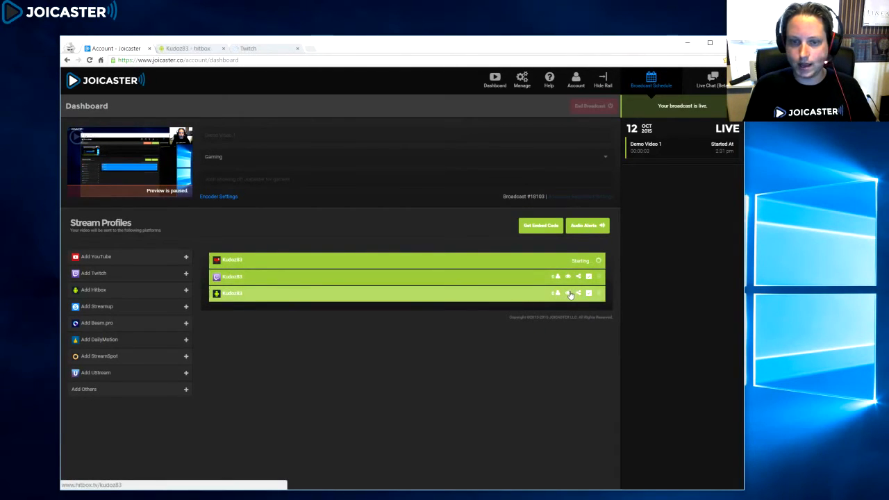
Step: View the Hitbox channel page and close its tab
click(186, 48)
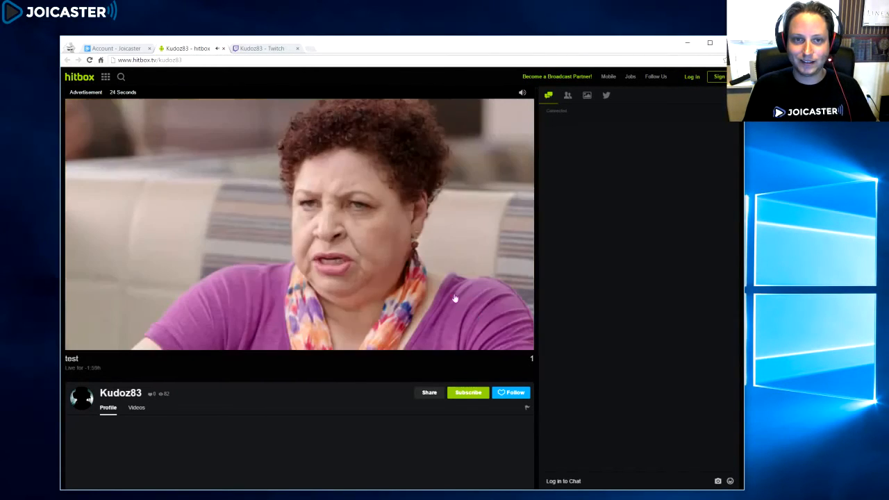
click(223, 49)
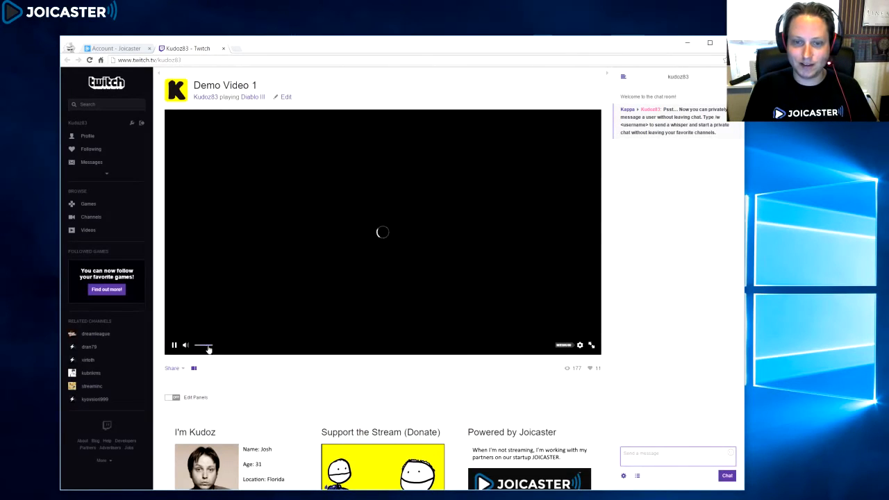
Step: Turn down the Twitch player's volume and close the advertisement on the Twitch channel page
mouse_move(195, 348)
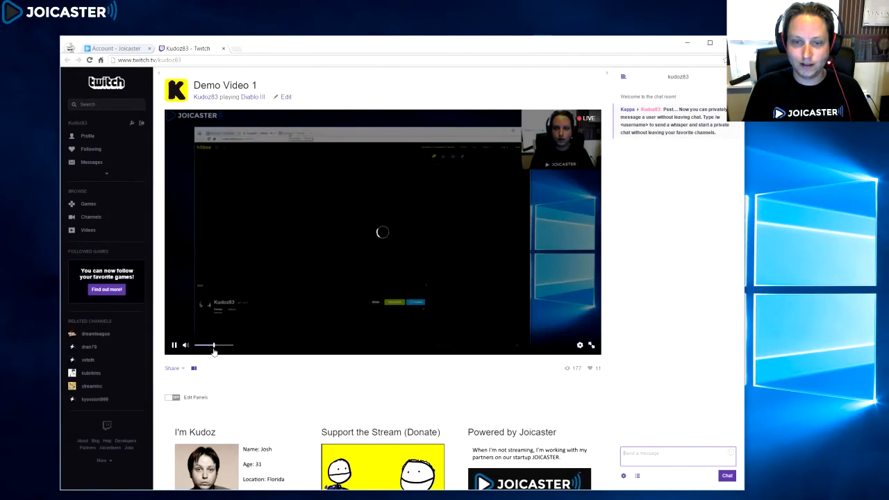
drag(214, 348, 185, 347)
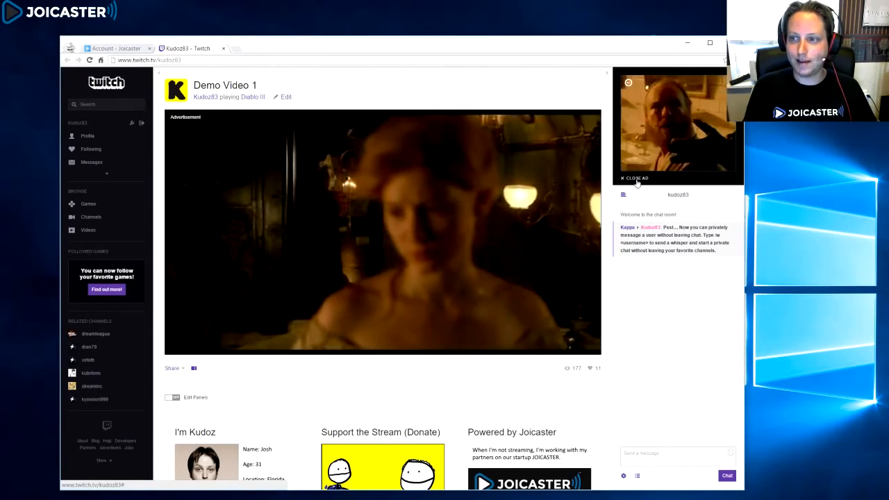
click(636, 180)
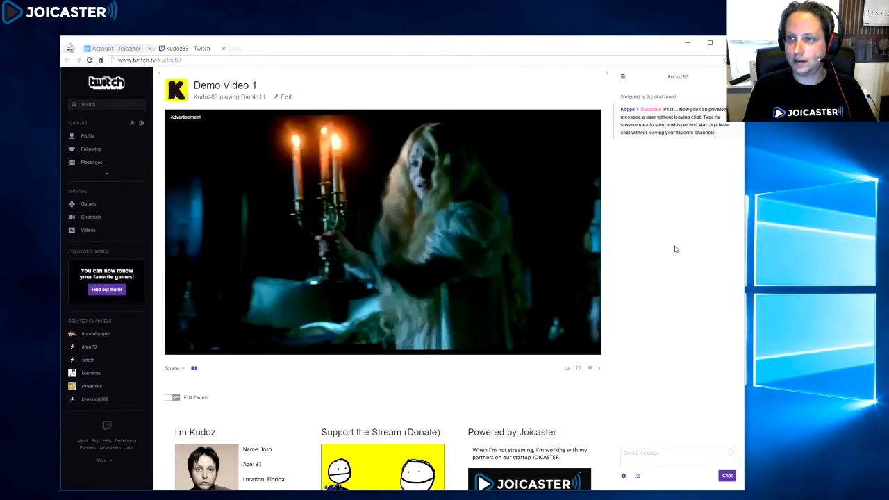
scroll(533, 404, down, 3)
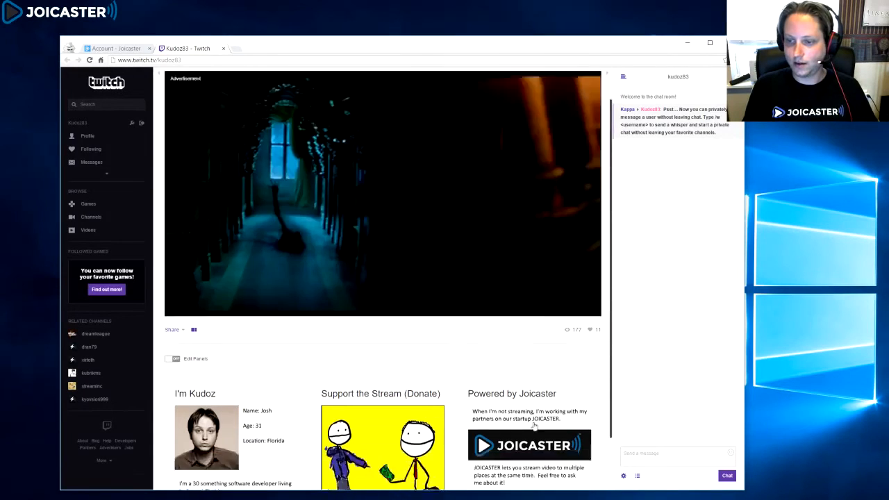
scroll(534, 404, up, 3)
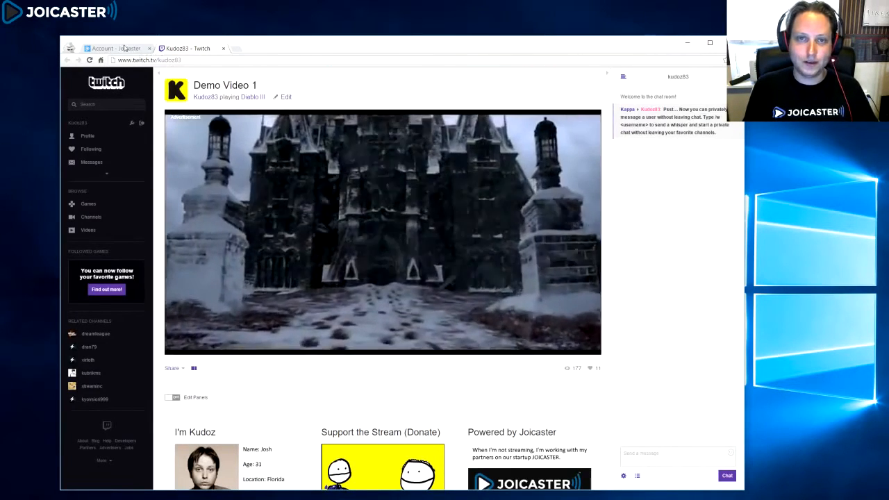
Step: Open the YouTube channel page from the stream profiles in a new tab
click(112, 48)
right_click(567, 259)
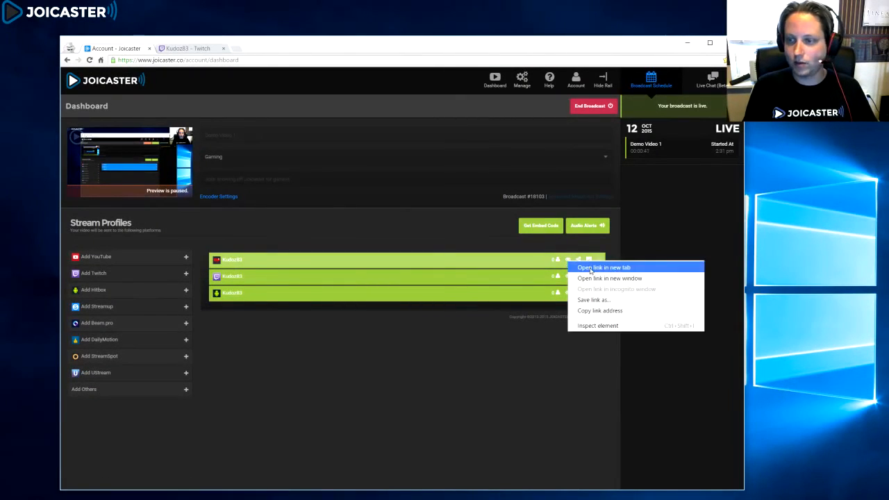
click(590, 264)
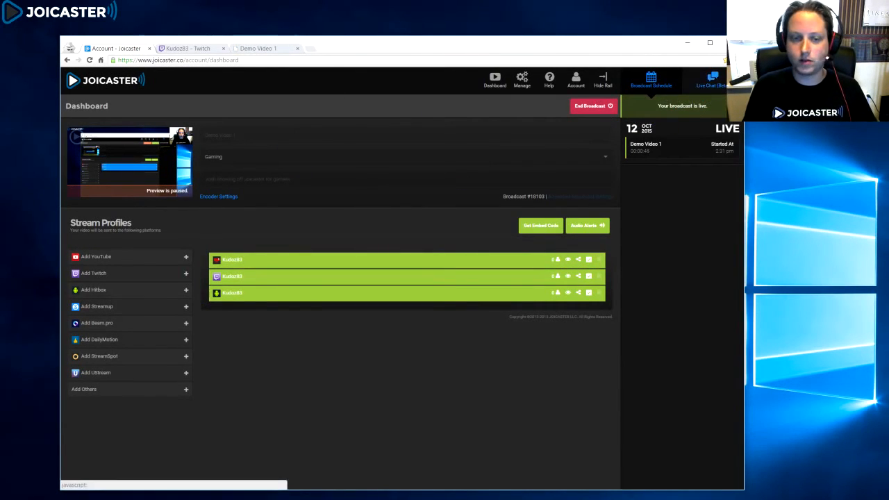
Step: Open the dashboard's live chat panel and post Hello Joicaster in the Twitch channel chat
click(710, 88)
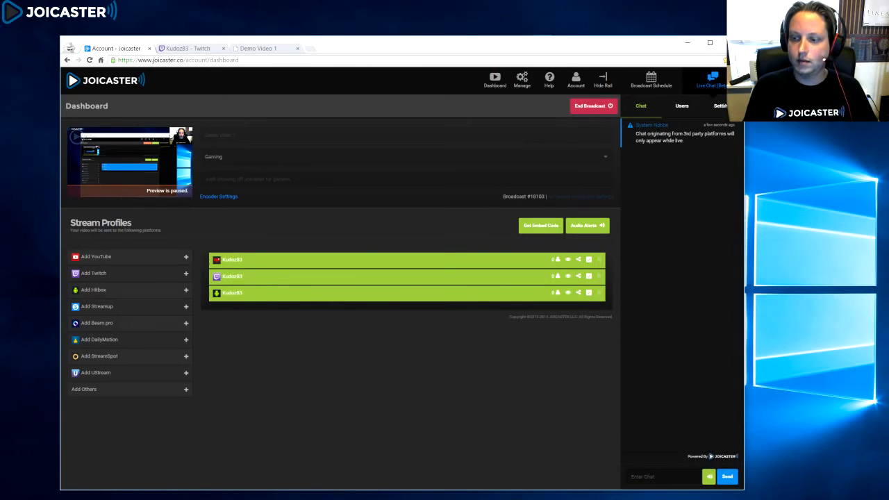
click(184, 48)
click(651, 452)
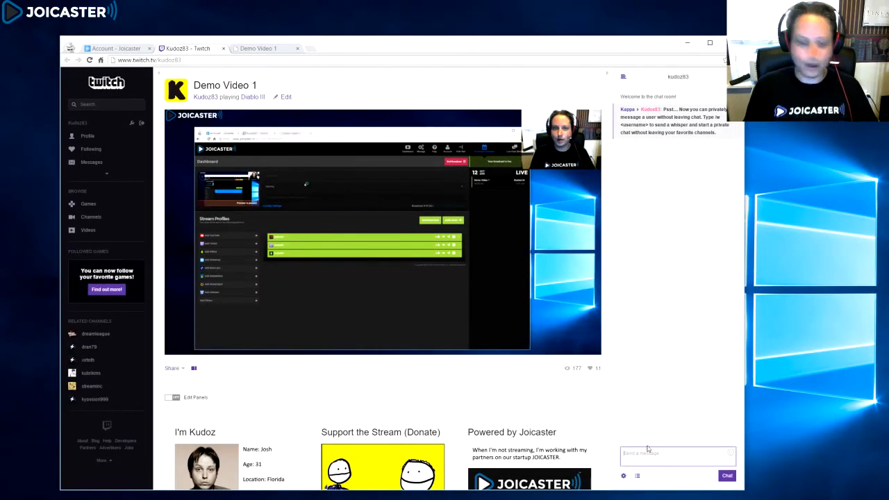
text(Hello Joicaster!)
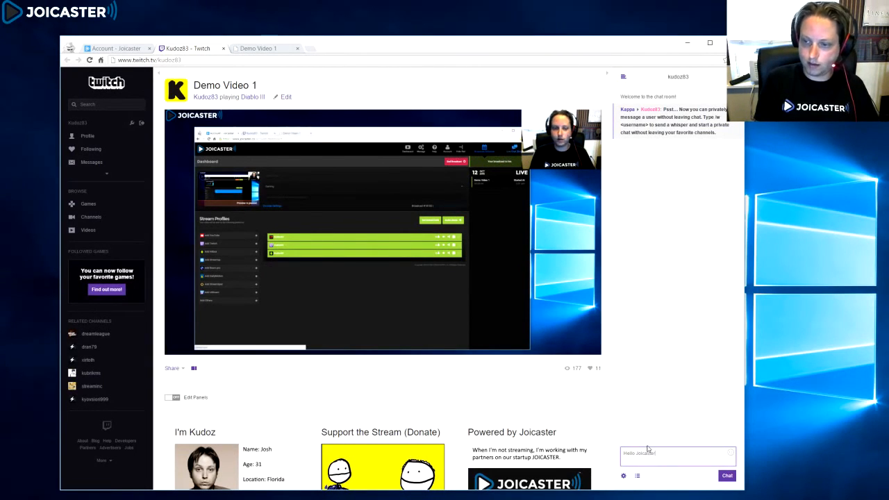
key(Return)
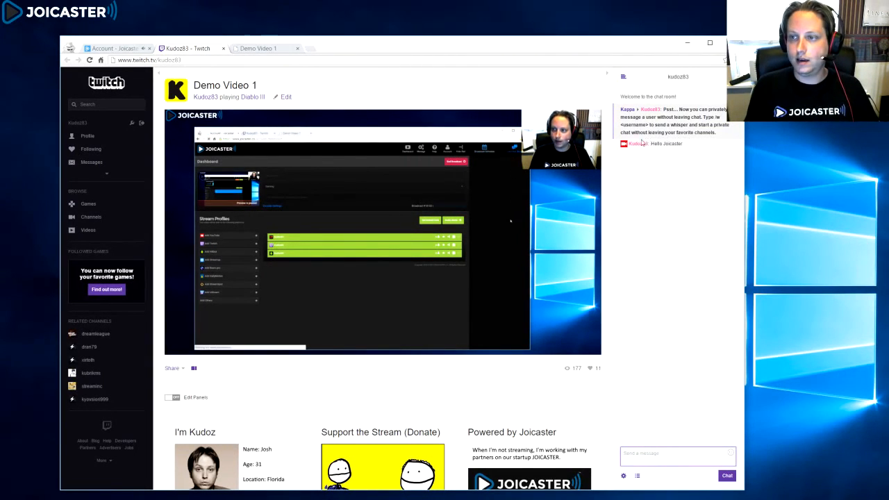
Step: Post the chat messages 21, 2 and 3 in the Twitch channel chat
click(122, 46)
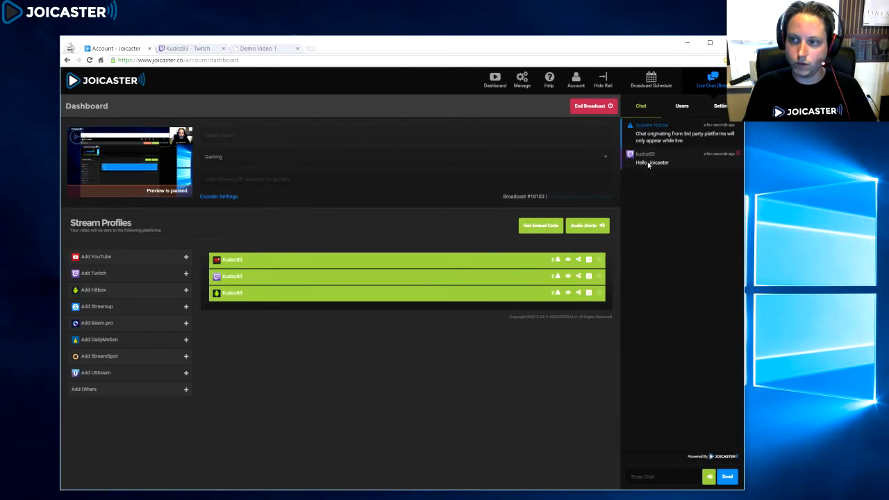
click(182, 49)
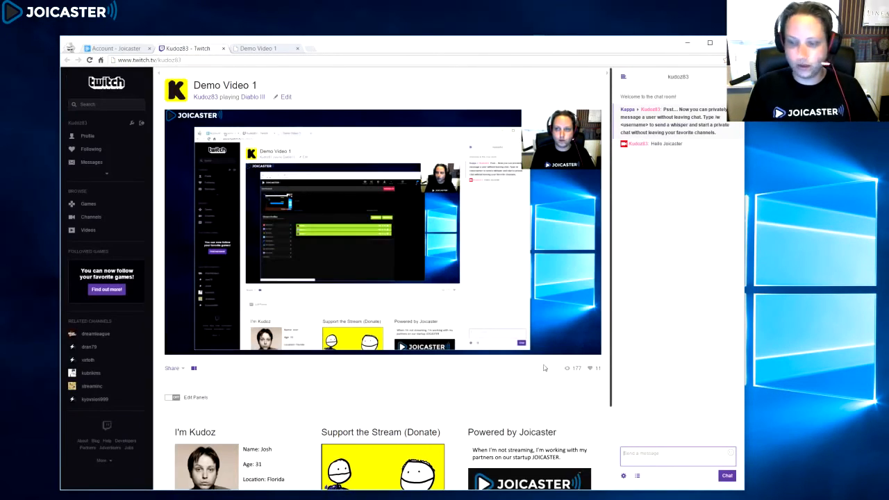
text(21)
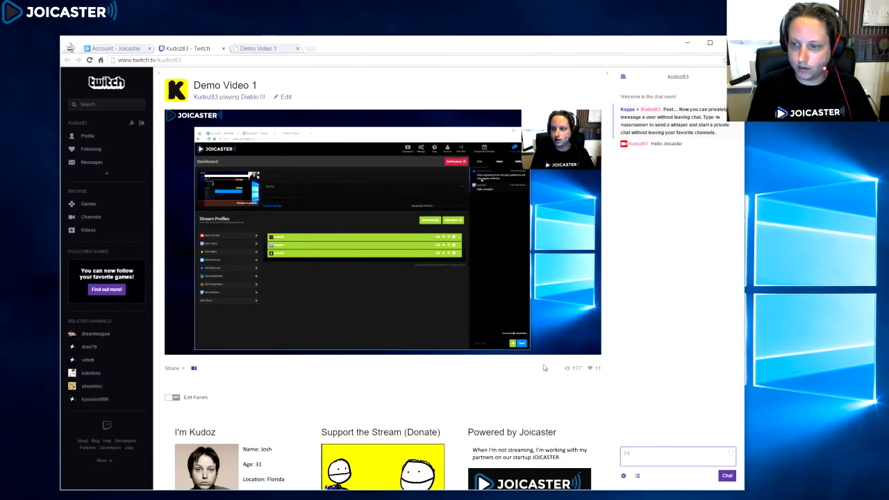
key(Return)
text(2)
key(Return)
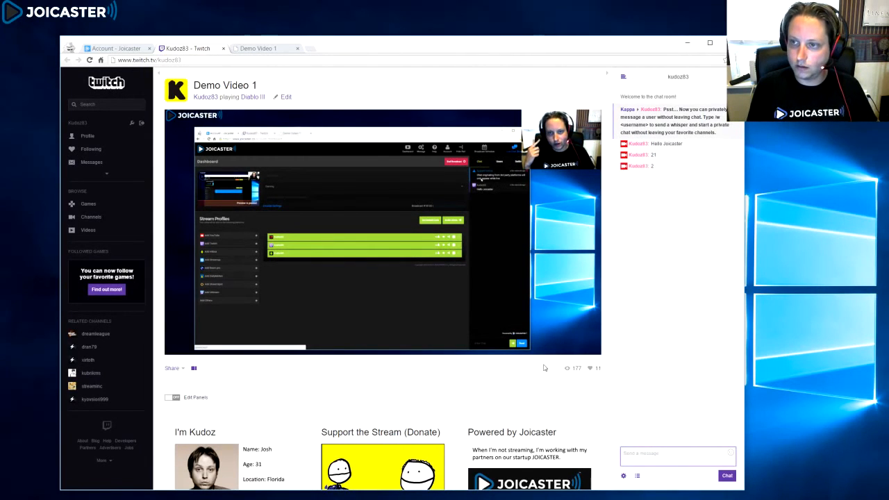
text(3)
key(Return)
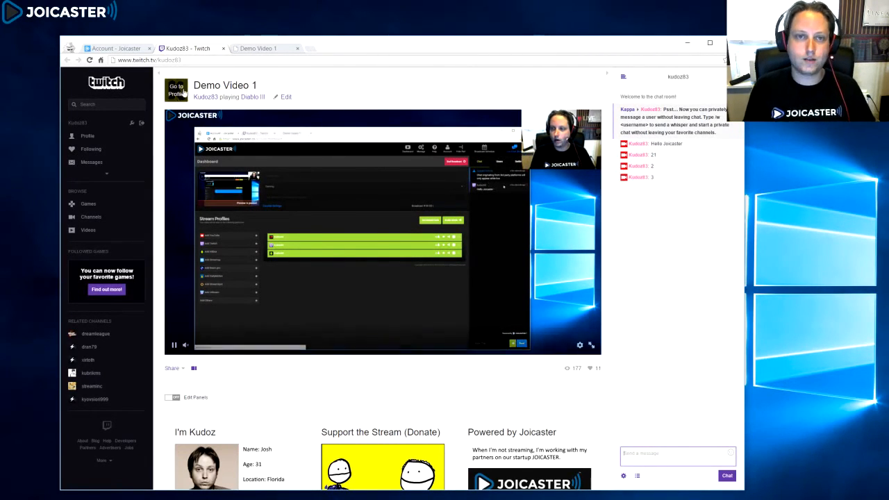
Step: Compare the dashboard live chat with the Twitch channel chat
click(122, 50)
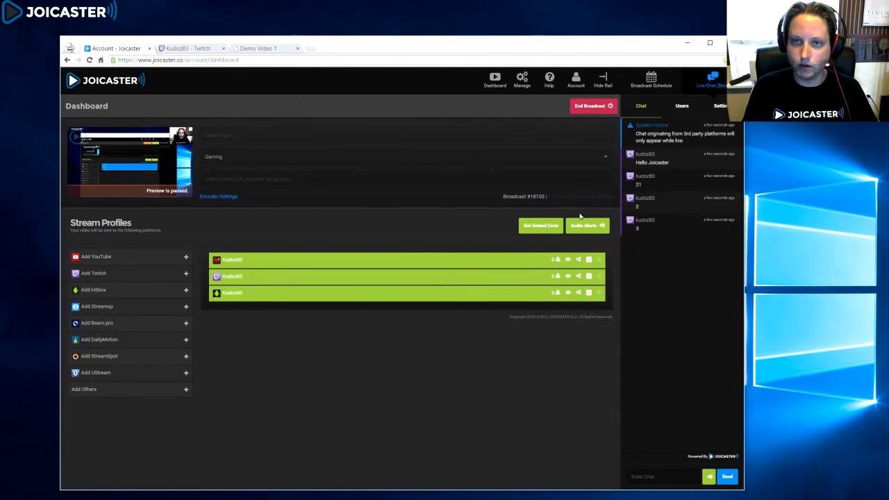
click(186, 49)
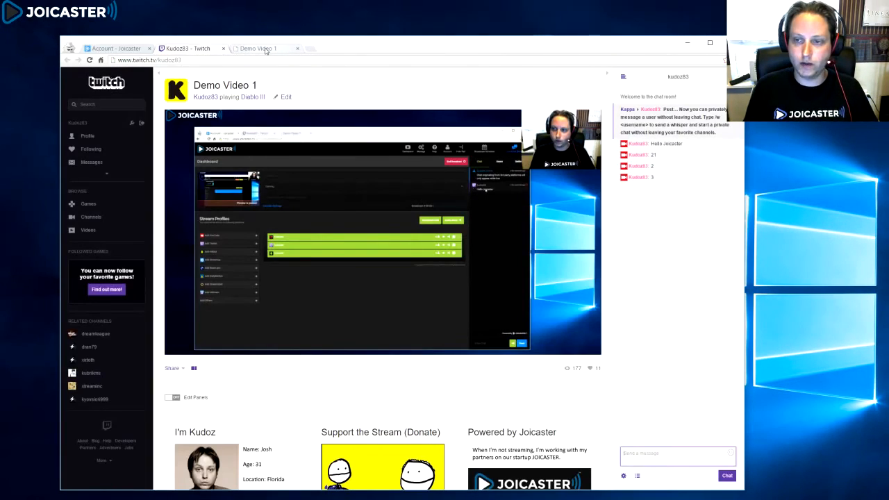
click(129, 48)
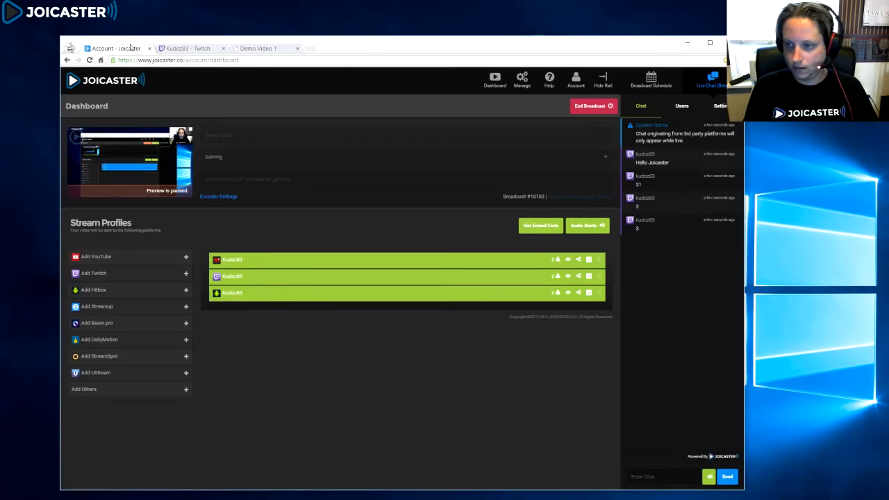
click(186, 49)
Step: Switch to the YouTube stream and set its playback quality to 720p
click(264, 48)
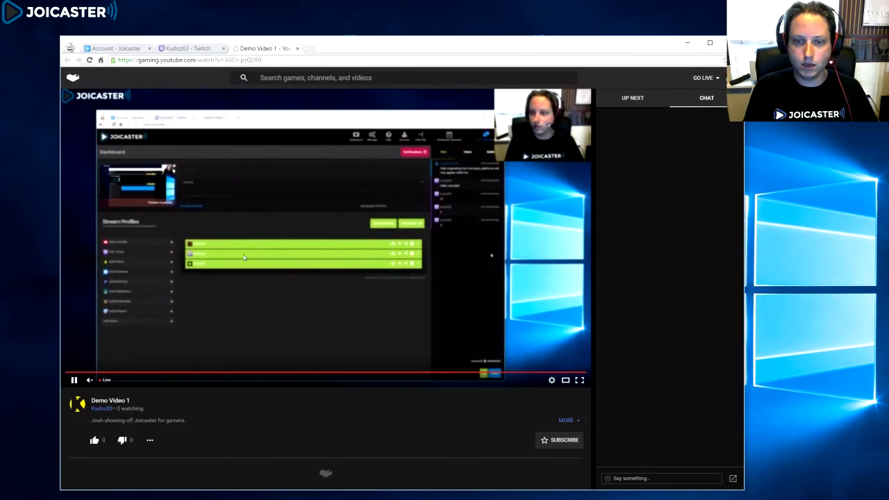
click(551, 381)
click(570, 363)
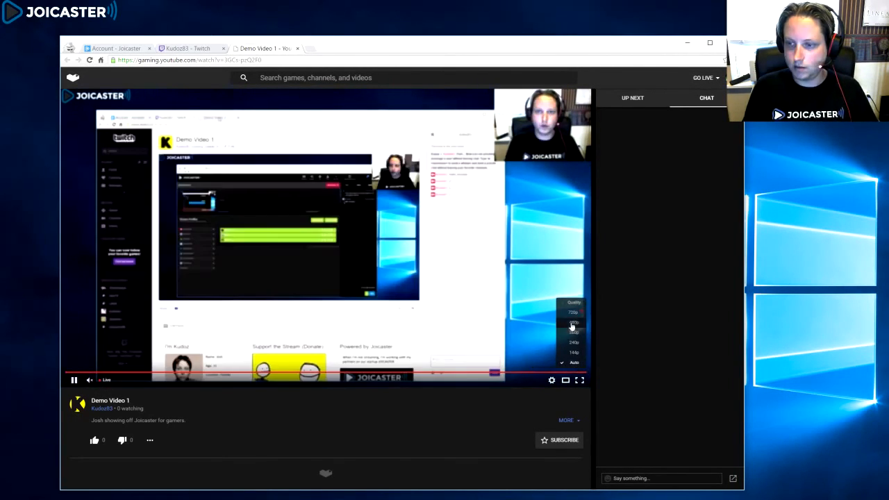
click(572, 313)
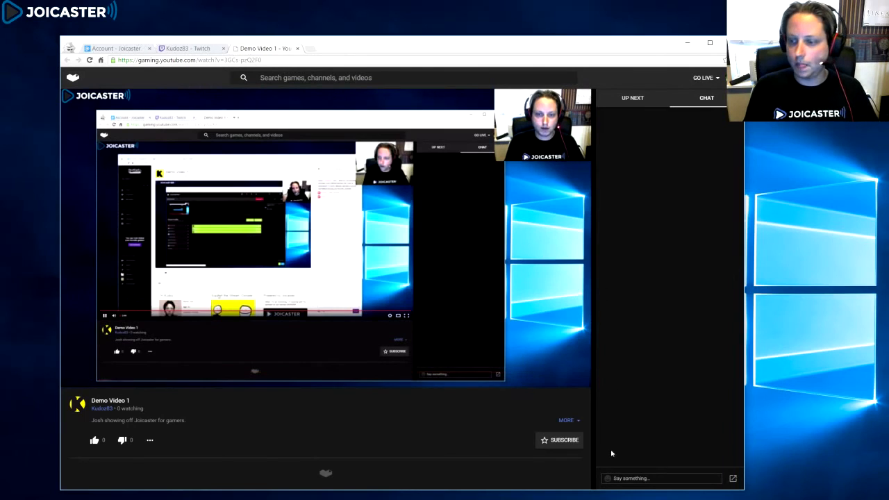
Step: Post Hello World in the YouTube live chat
click(618, 477)
text(Hello)
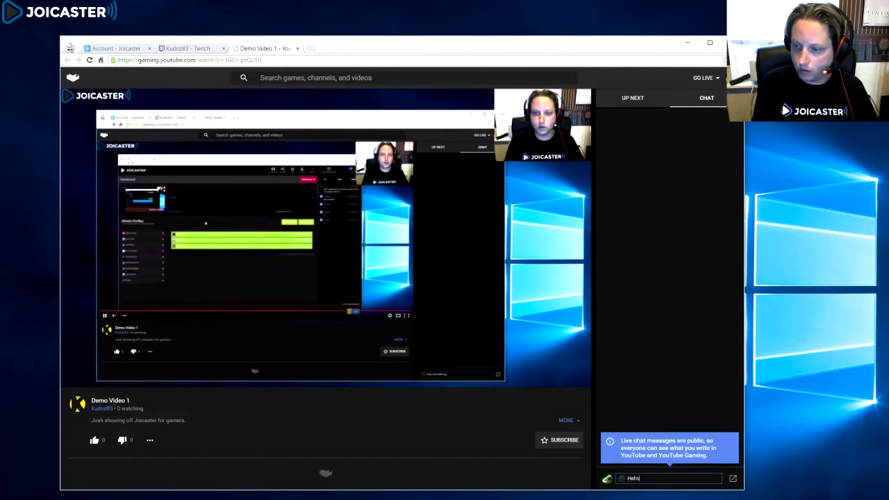
text( World)
key(Return)
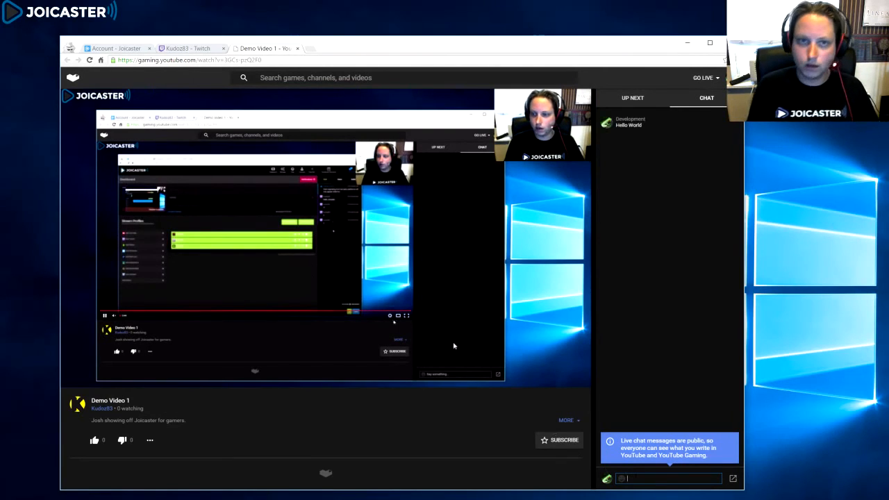
Step: Compare the dashboard live chat with the YouTube and Twitch channel pages
click(118, 48)
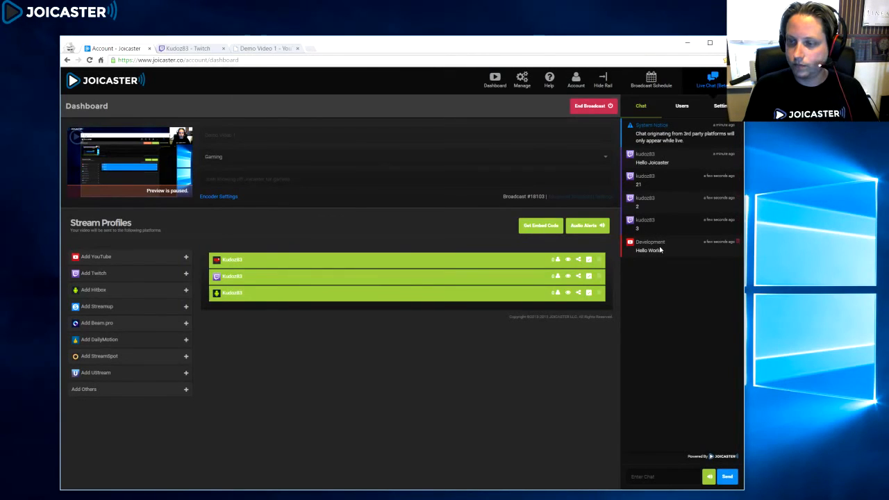
click(265, 48)
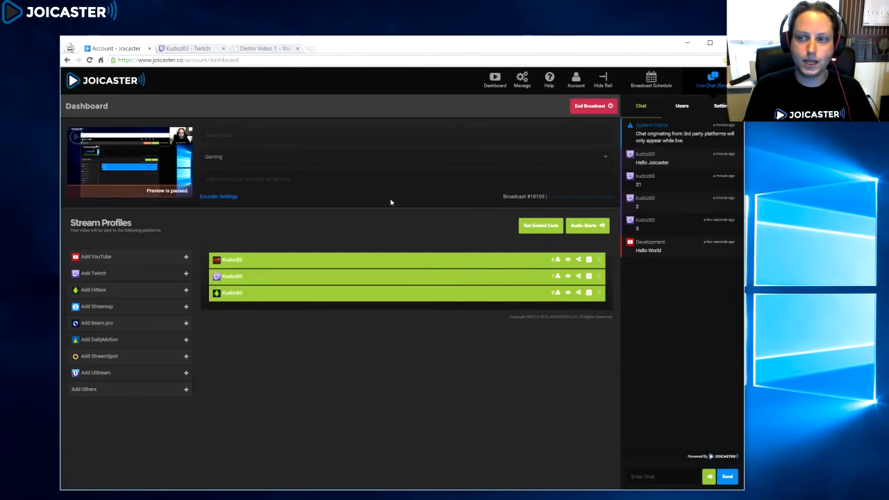
click(115, 48)
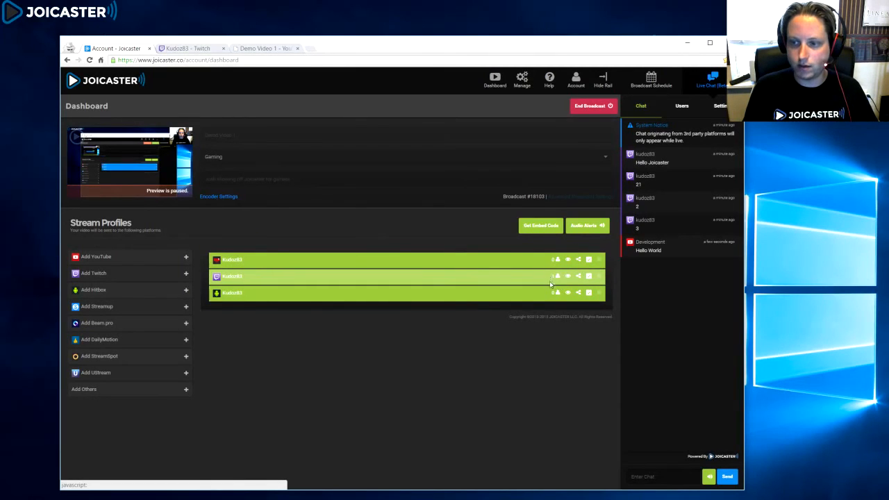
click(194, 49)
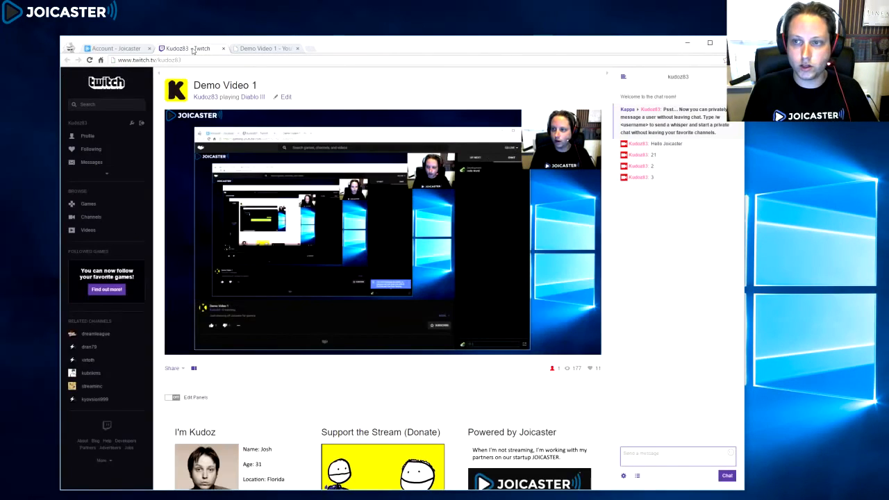
click(116, 48)
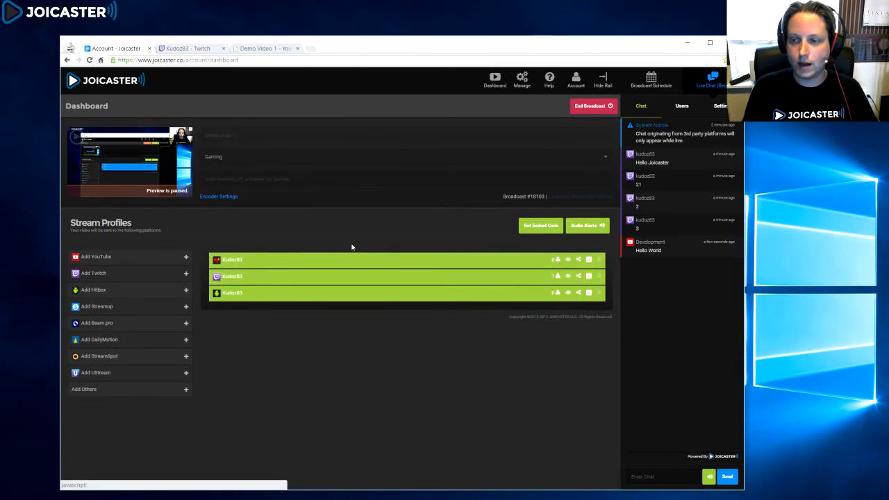
Step: End the live broadcast of Demo Video 1 and confirm stopping it
click(182, 47)
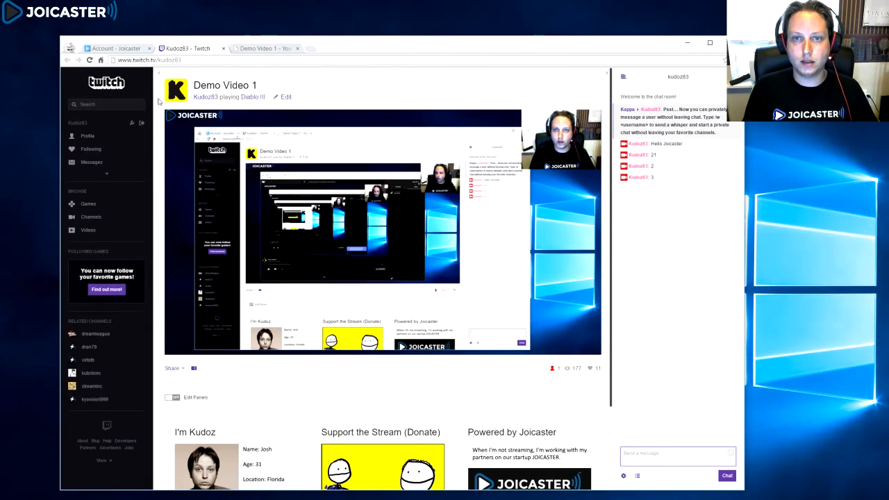
click(129, 49)
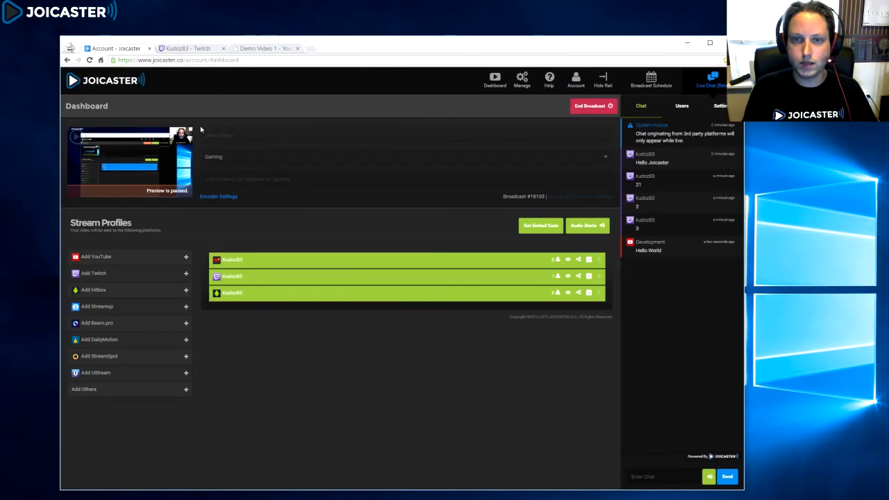
click(188, 48)
click(261, 48)
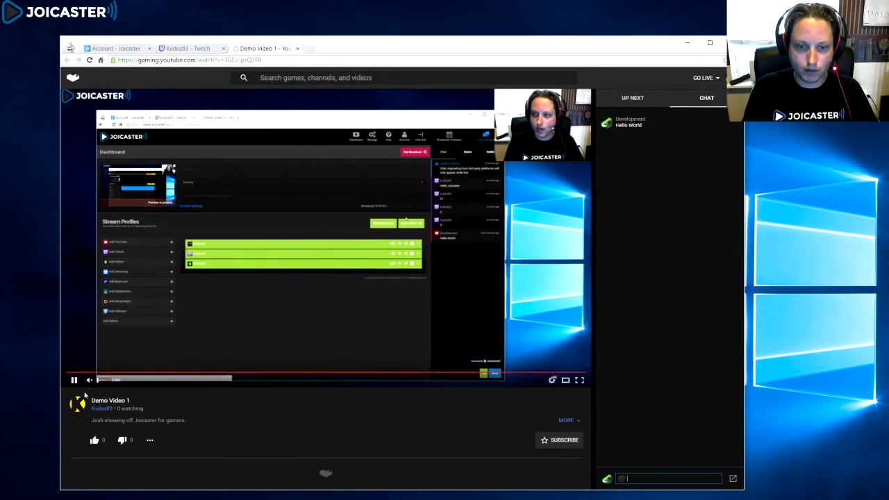
click(117, 48)
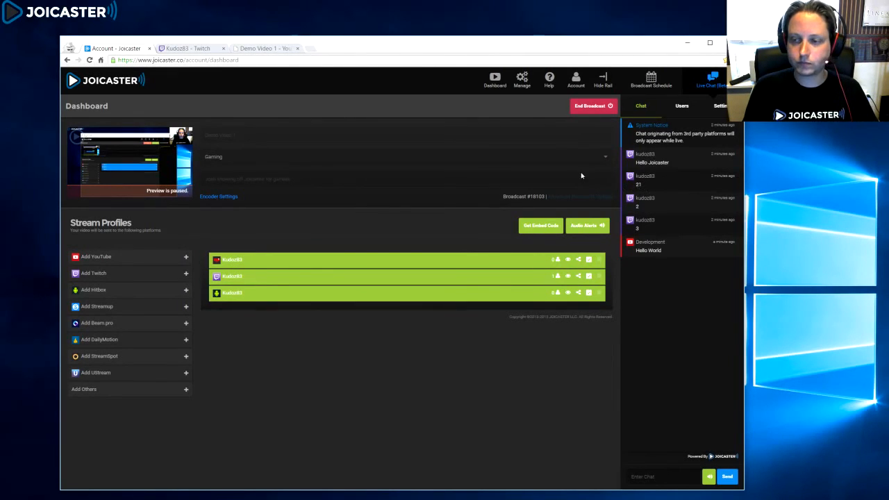
click(589, 109)
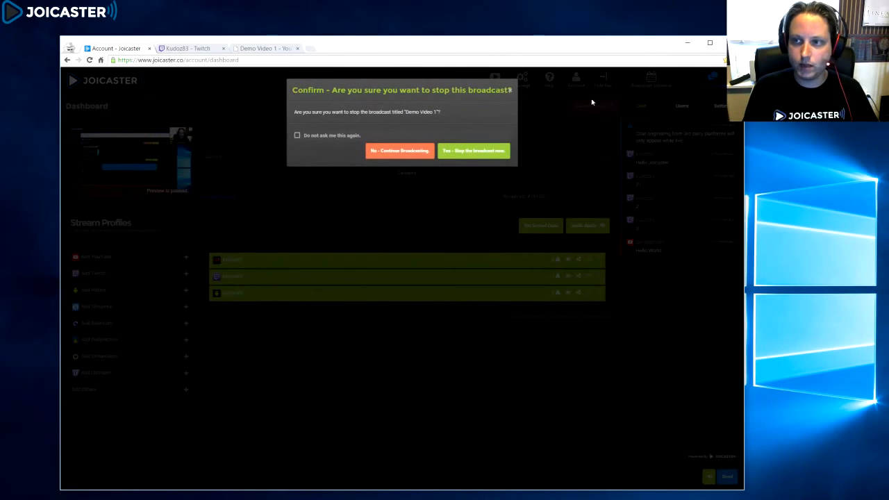
click(491, 150)
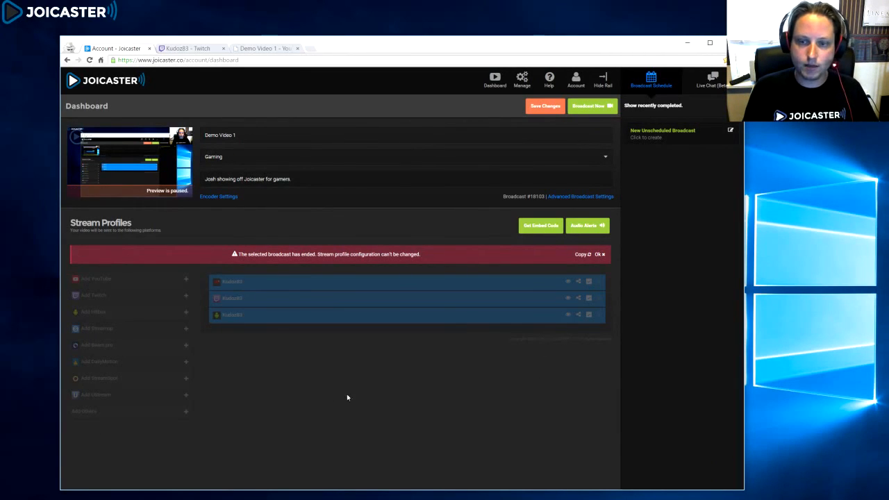
Step: Copy the ended broadcast into a new unscheduled broadcast and open the recently completed broadcasts list
click(582, 254)
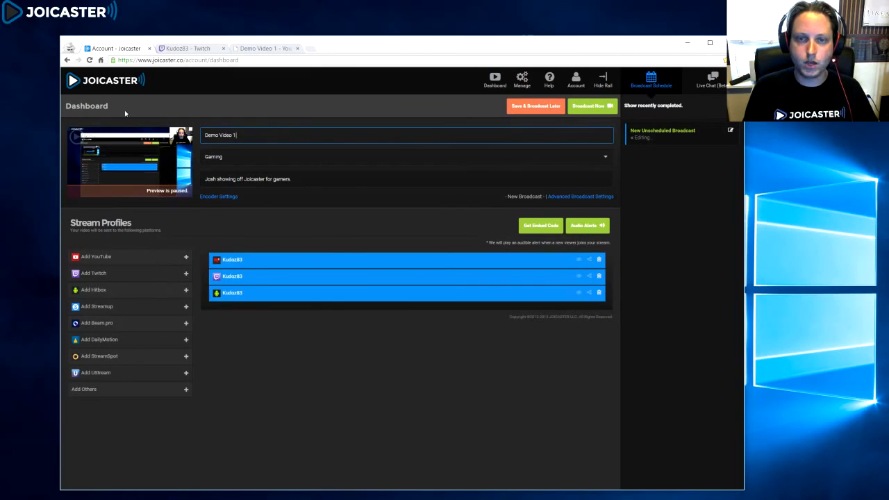
click(89, 59)
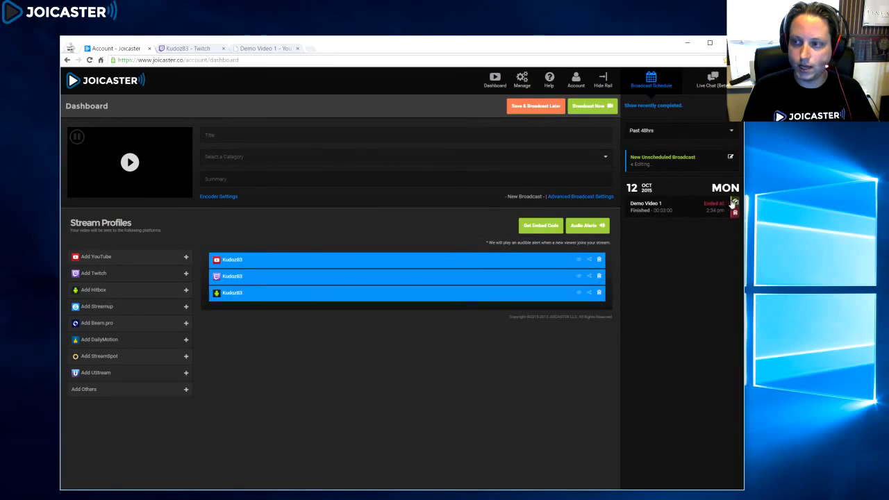
click(712, 202)
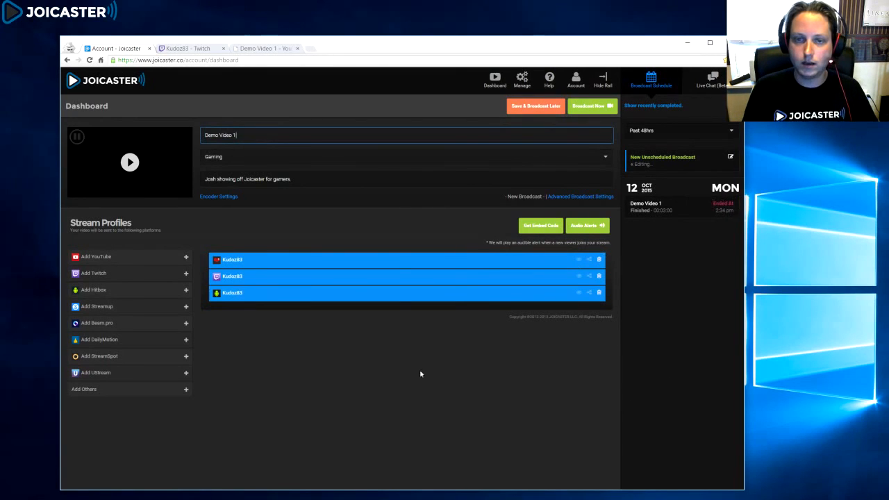
Step: Open the Advanced Broadcast Settings and browse its Details, Promotional, YouTube and Thumbnail tabs before closing it
click(585, 198)
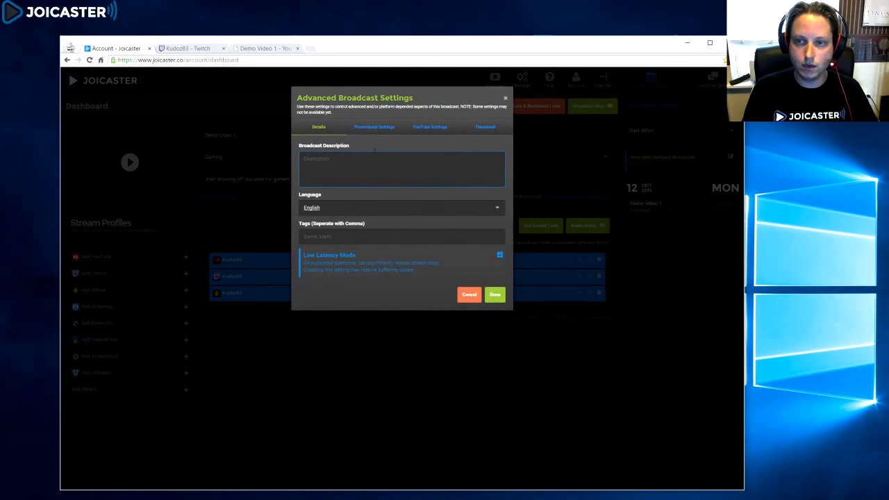
click(378, 126)
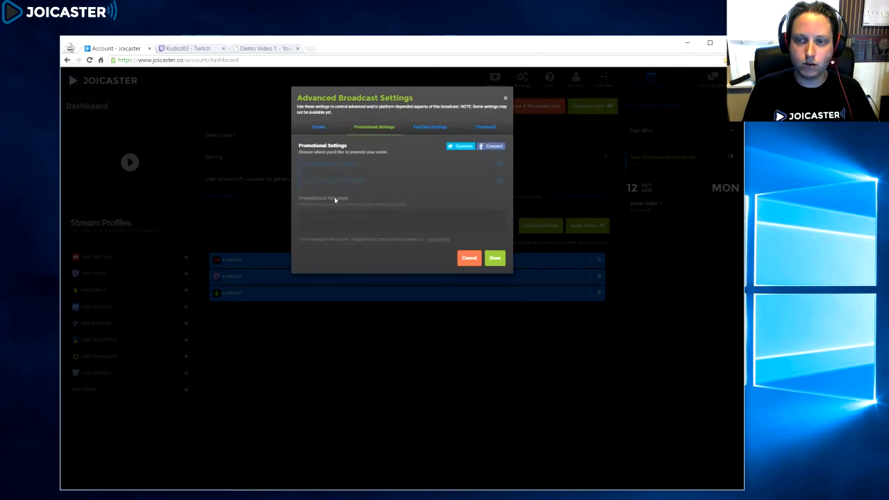
click(422, 126)
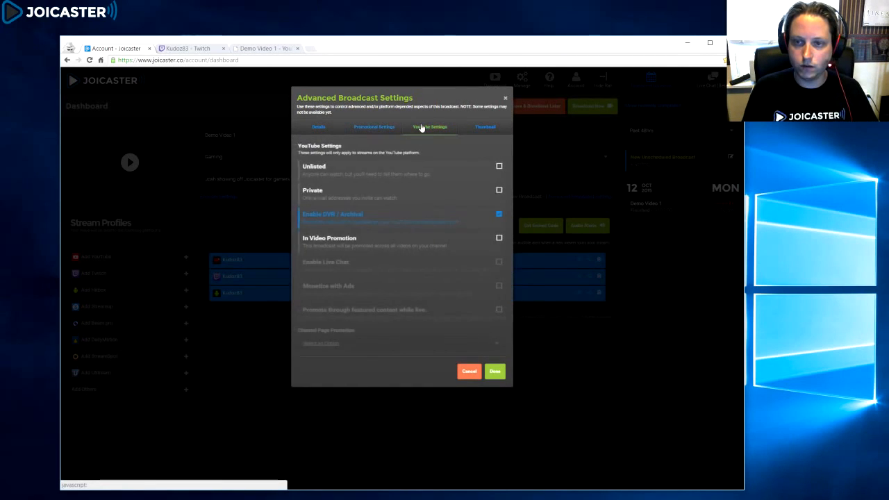
click(482, 127)
click(320, 128)
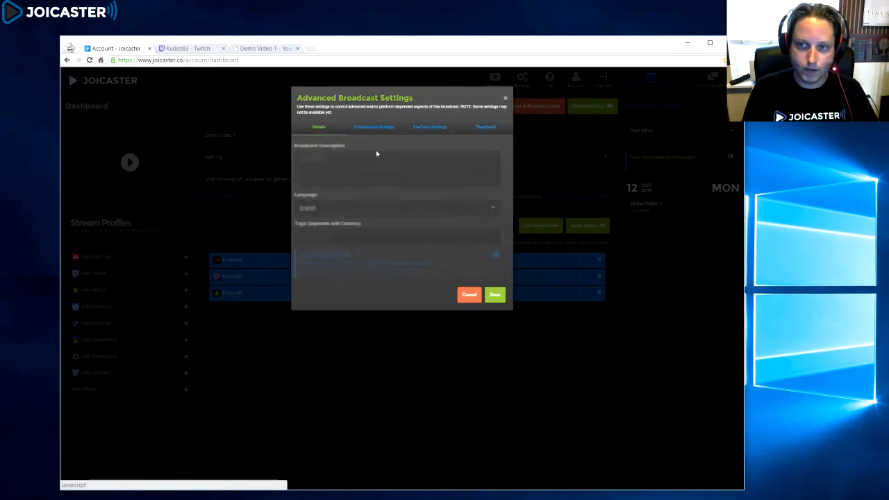
click(506, 99)
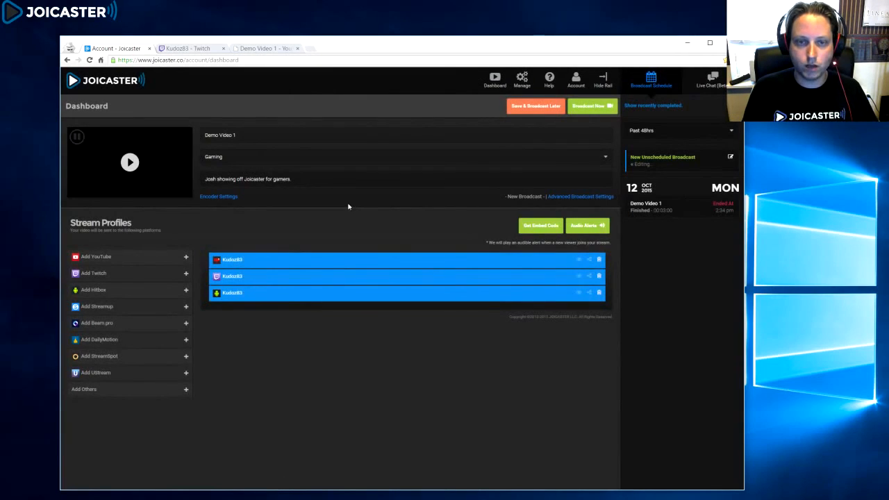